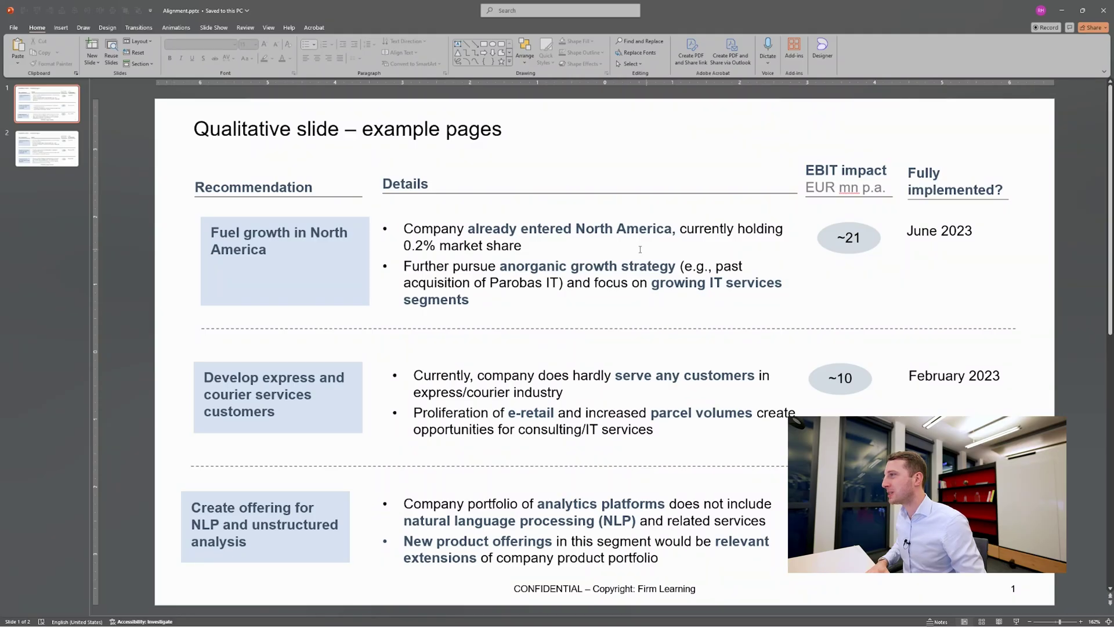
Compare with slide 2, then select the Fuel growth box and first-row Details text on slide 1.
left_click(53, 154)
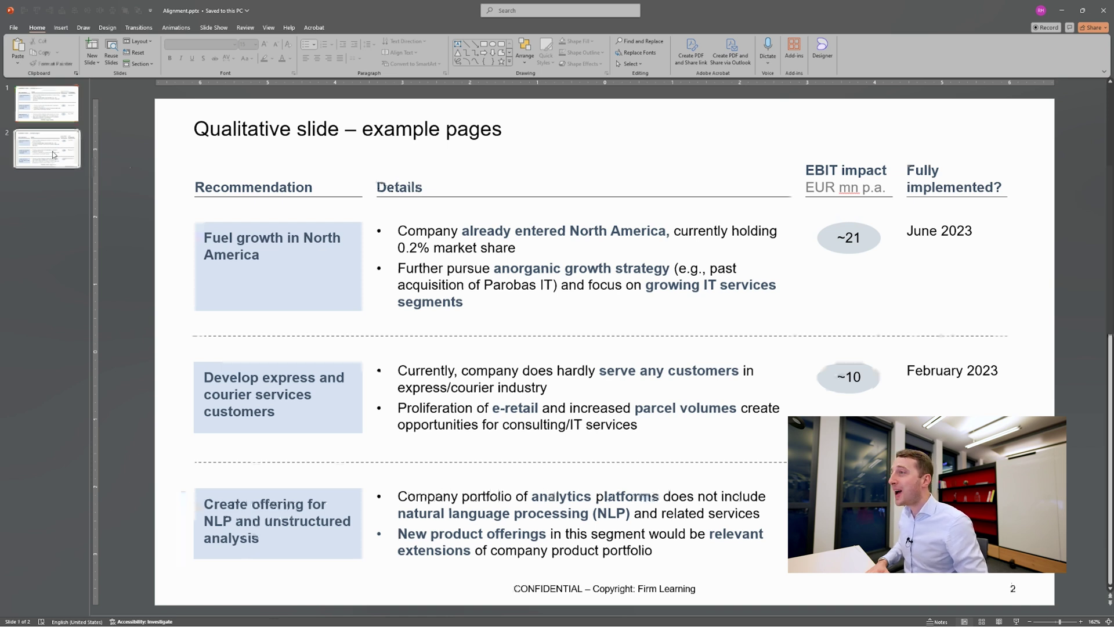
left_click(60, 113)
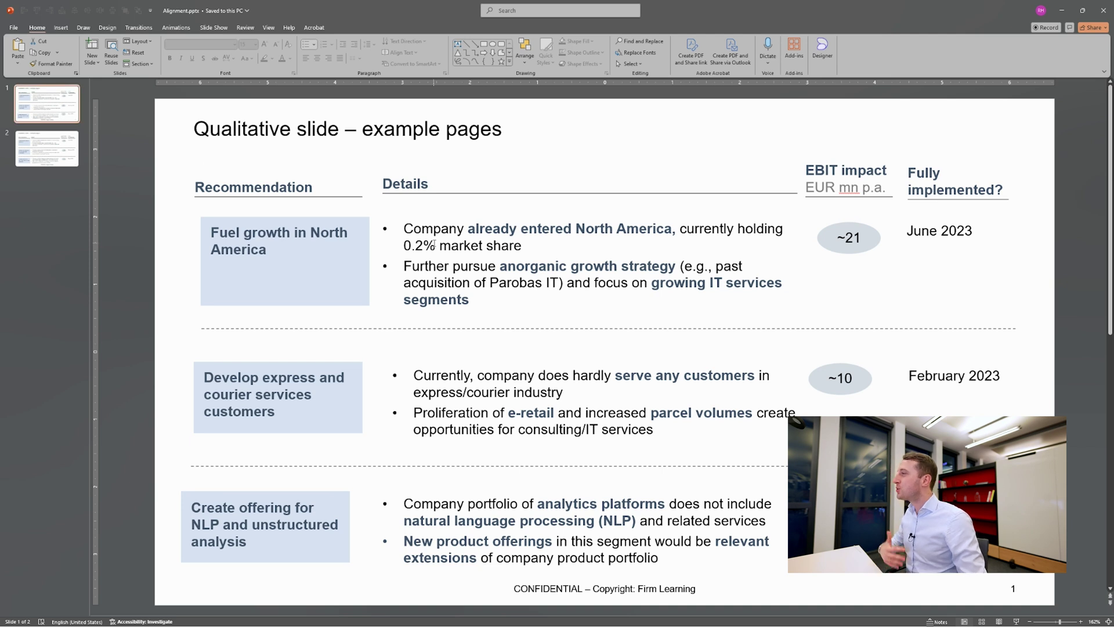
left_click(359, 229)
left_click(438, 232, "shift")
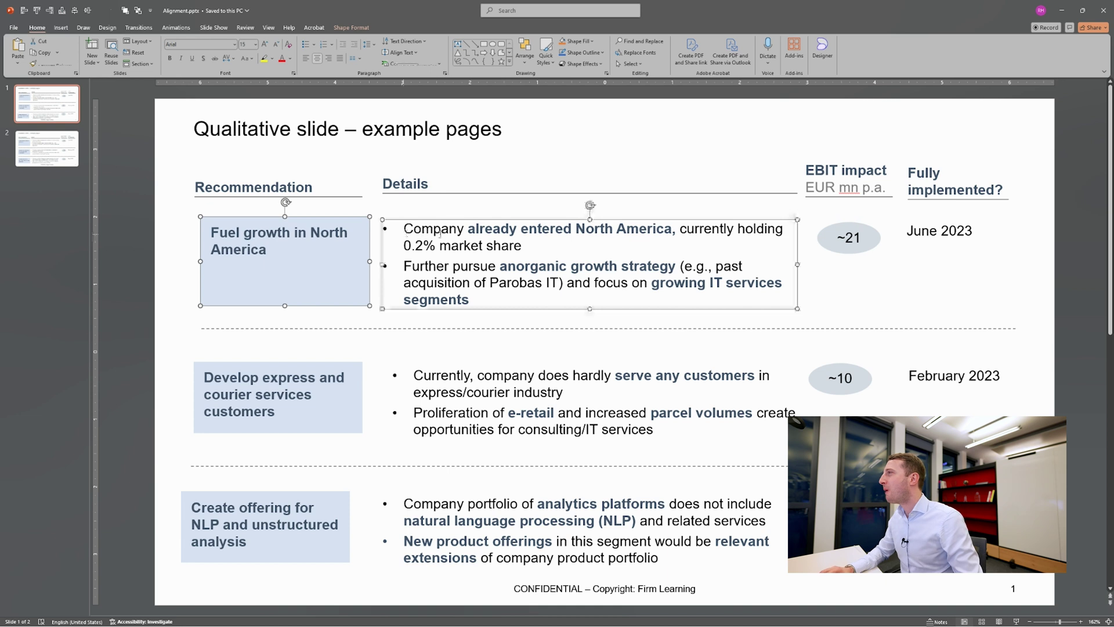
Close the Shape Format Align options unused and nudge the first-row Details text slightly upward.
left_click(351, 27)
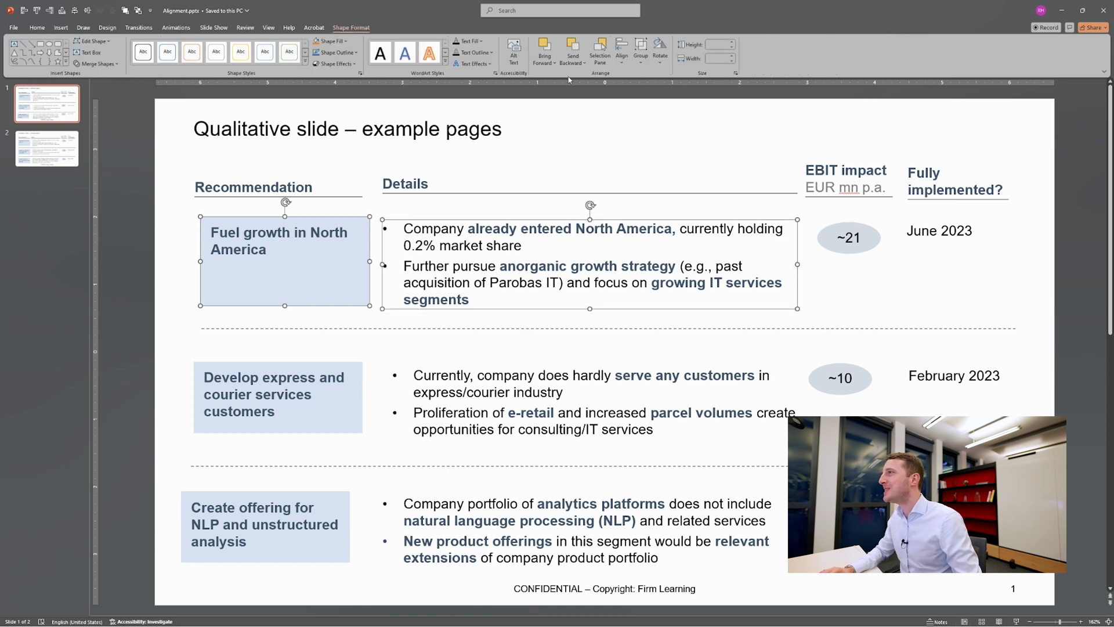
left_click(621, 51)
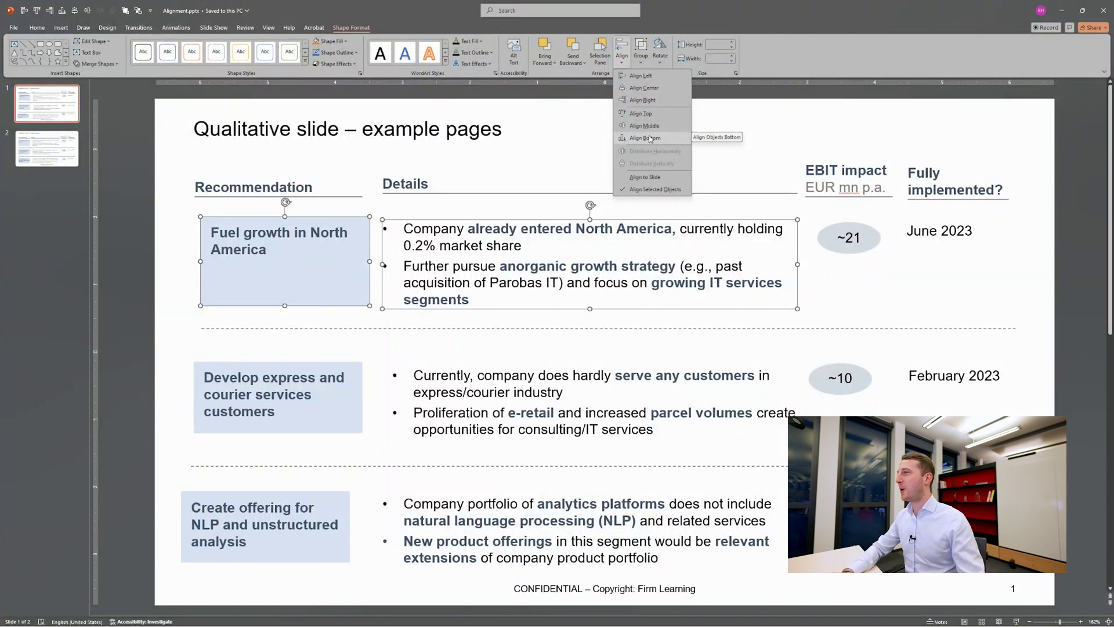
left_click(583, 166)
left_click(512, 218)
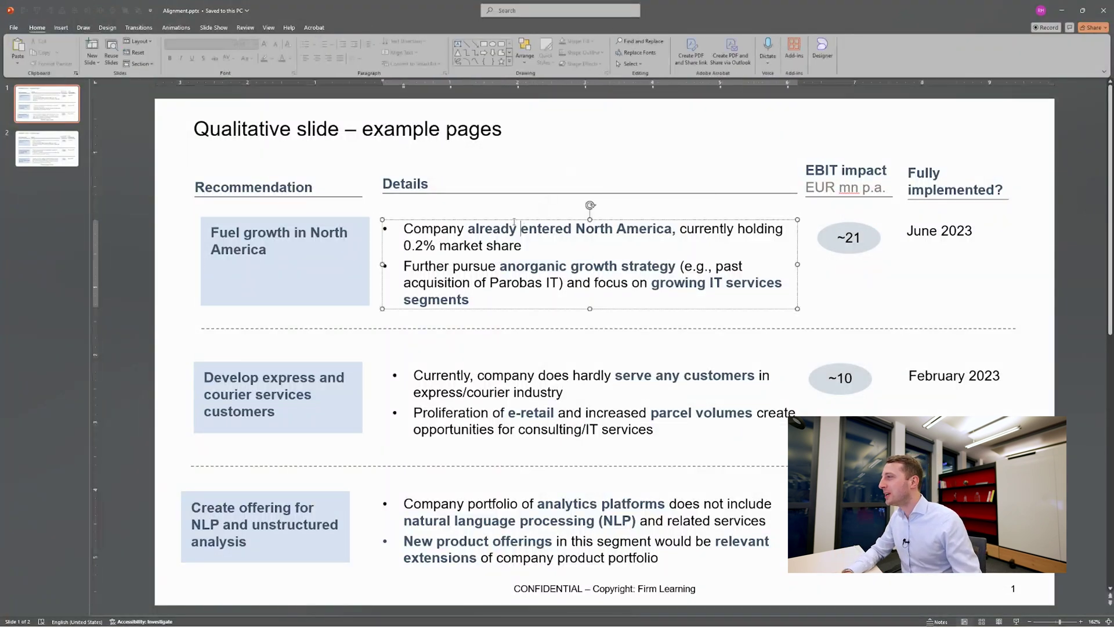
mouse_move(513, 218)
left_mouse_down()
mouse_move(513, 202)
mouse_move(513, 215)
left_mouse_up()
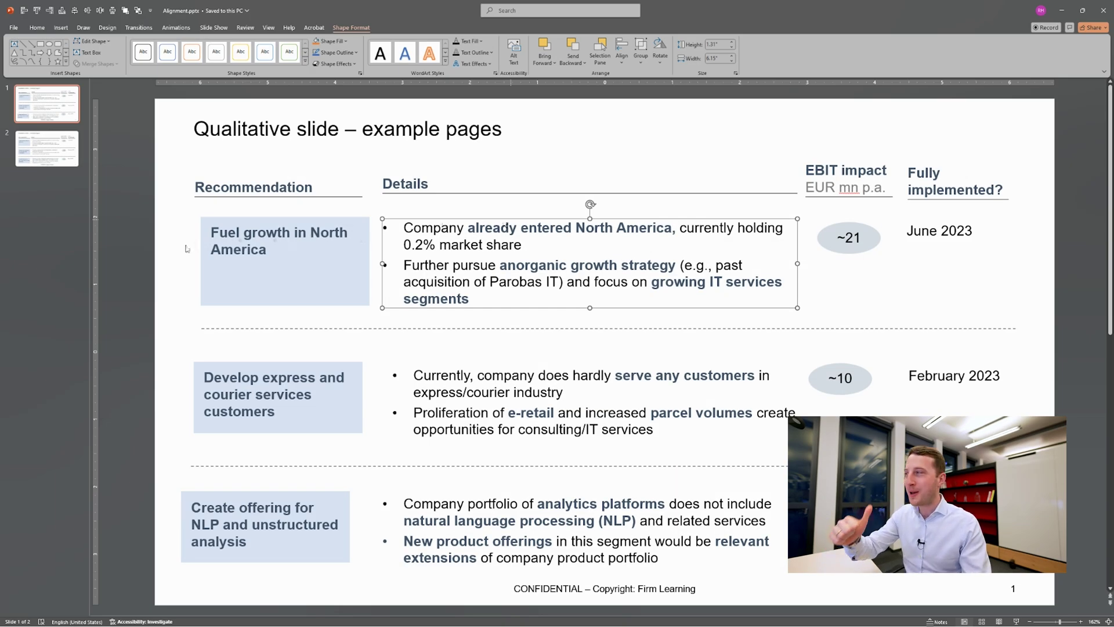
left_click(188, 251)
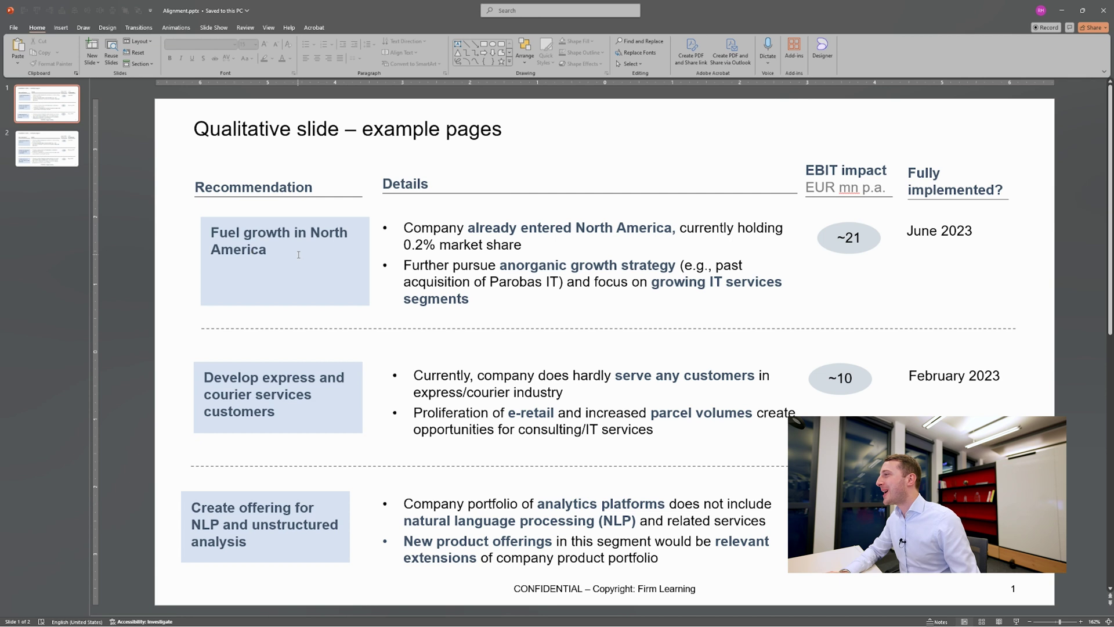
left_click(329, 258)
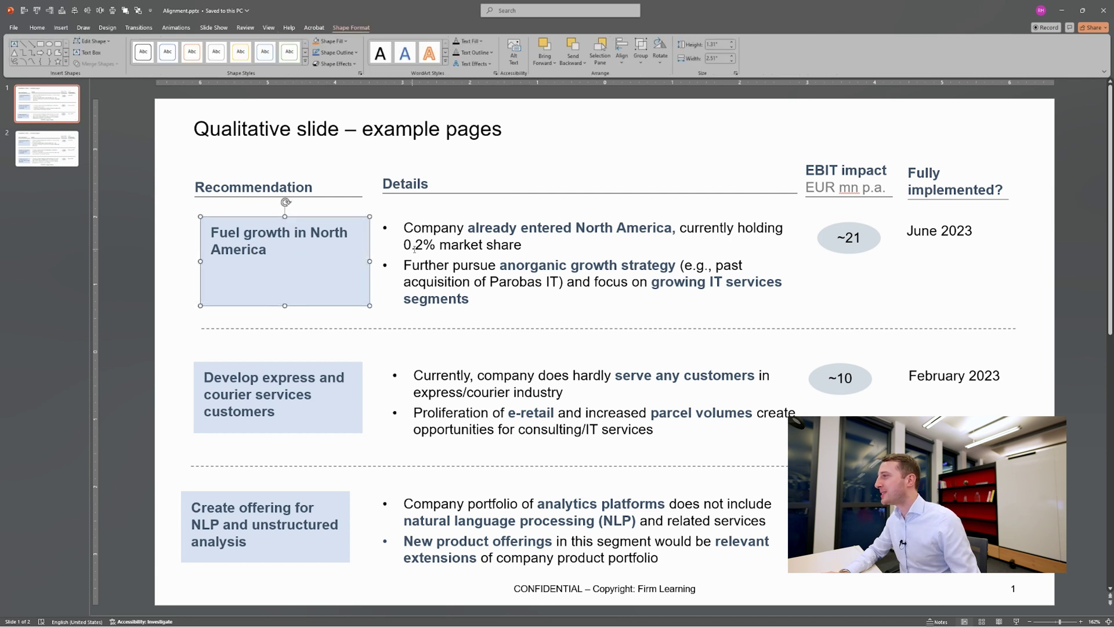
left_click(434, 244, "shift")
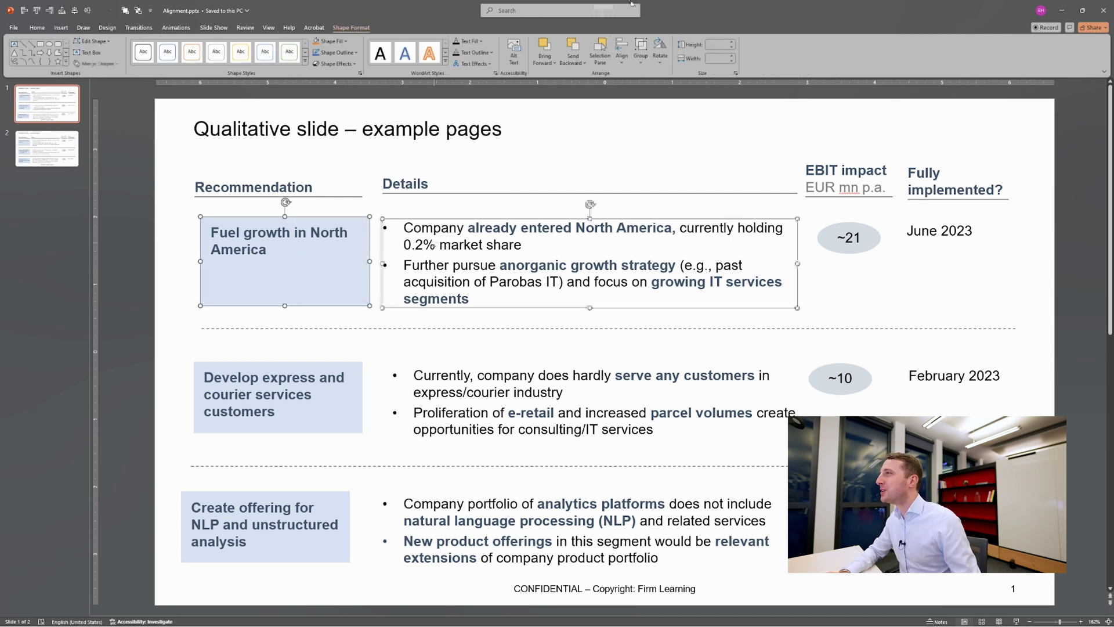
left_click(621, 52)
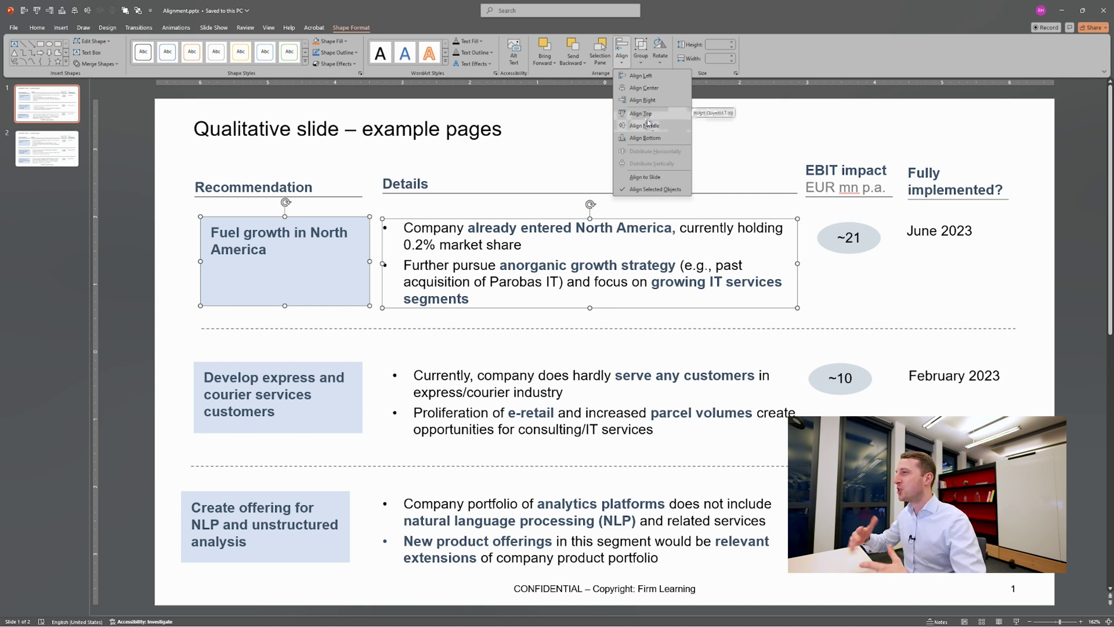
left_click(163, 205)
left_click(163, 204)
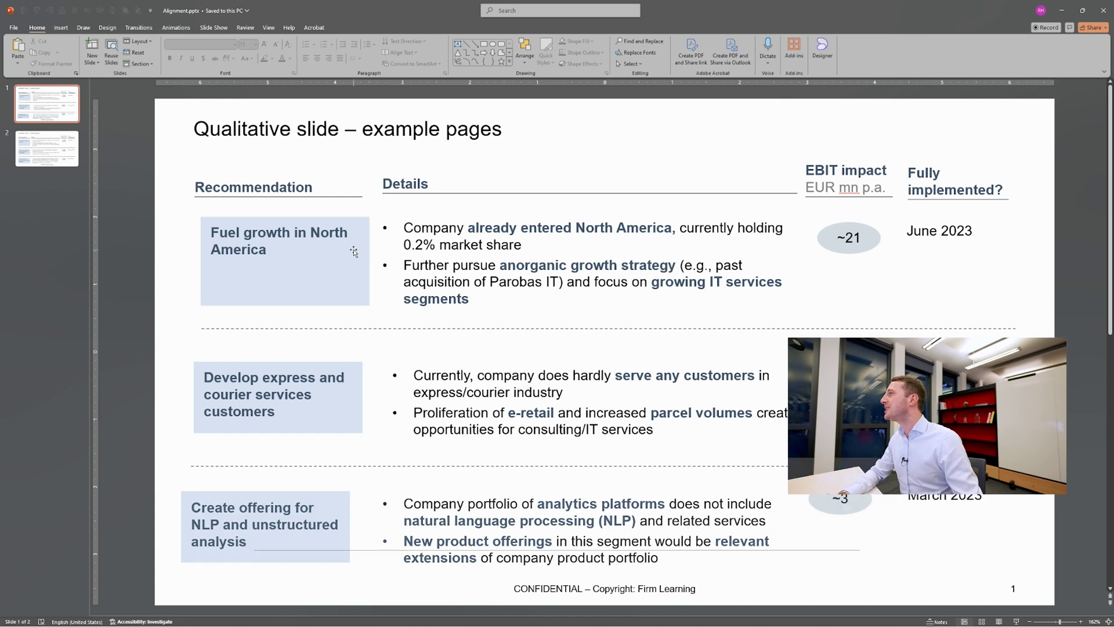
left_click(325, 272)
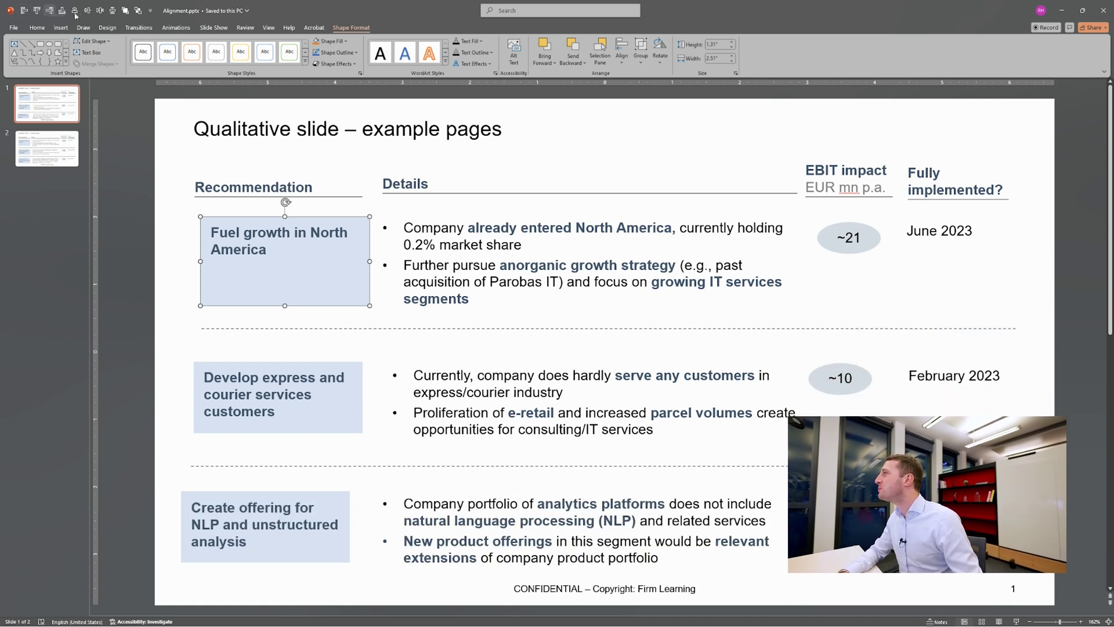
left_click(151, 11)
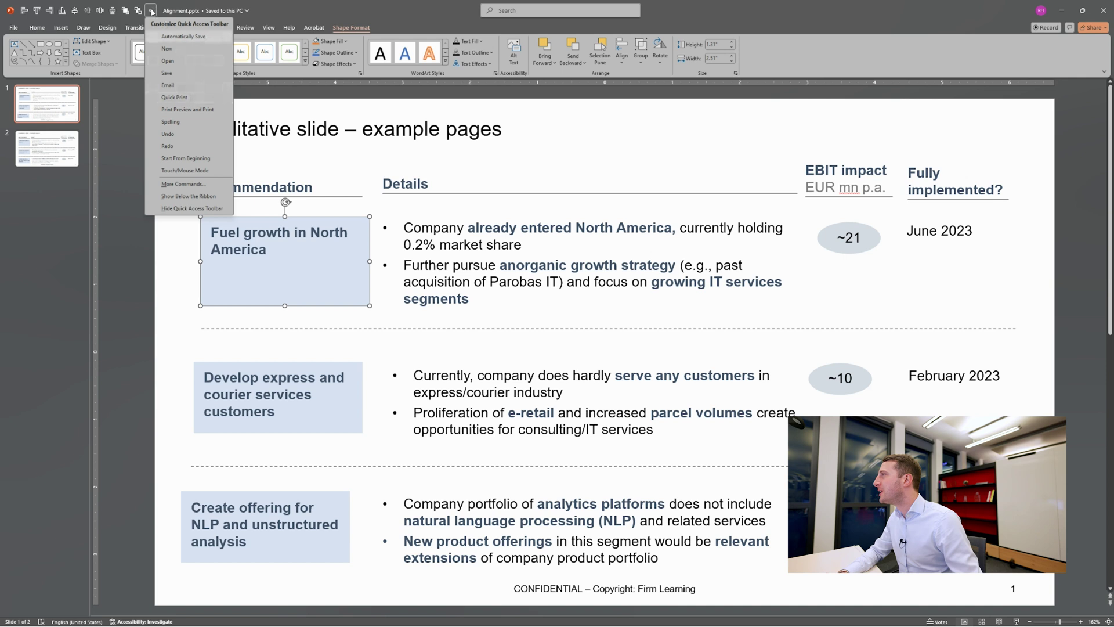
left_click(207, 185)
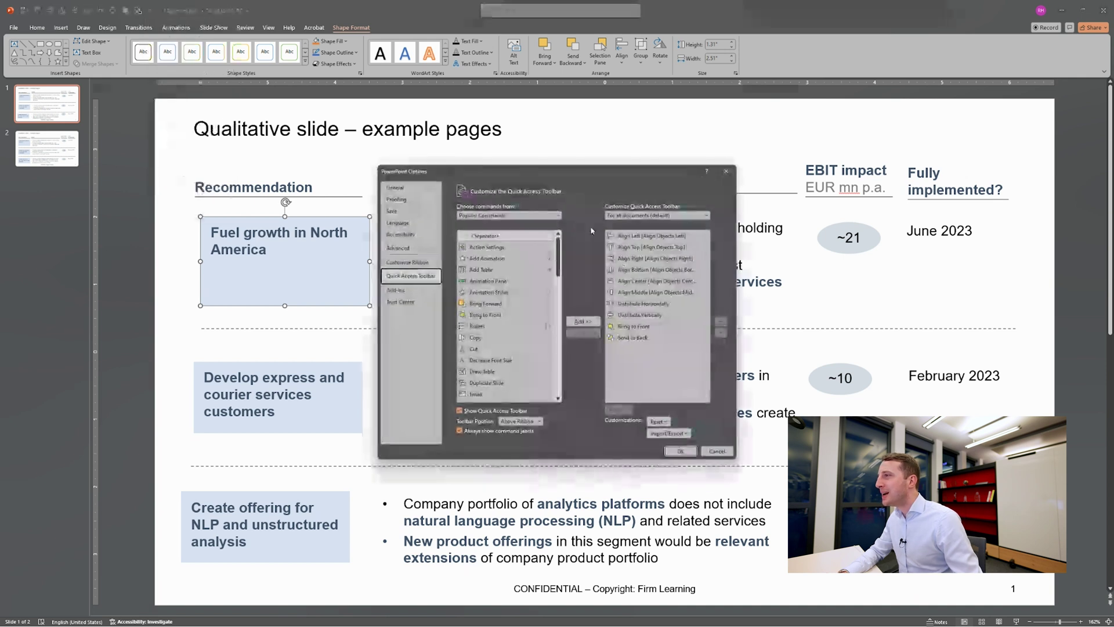
left_click(652, 269)
left_click(558, 216)
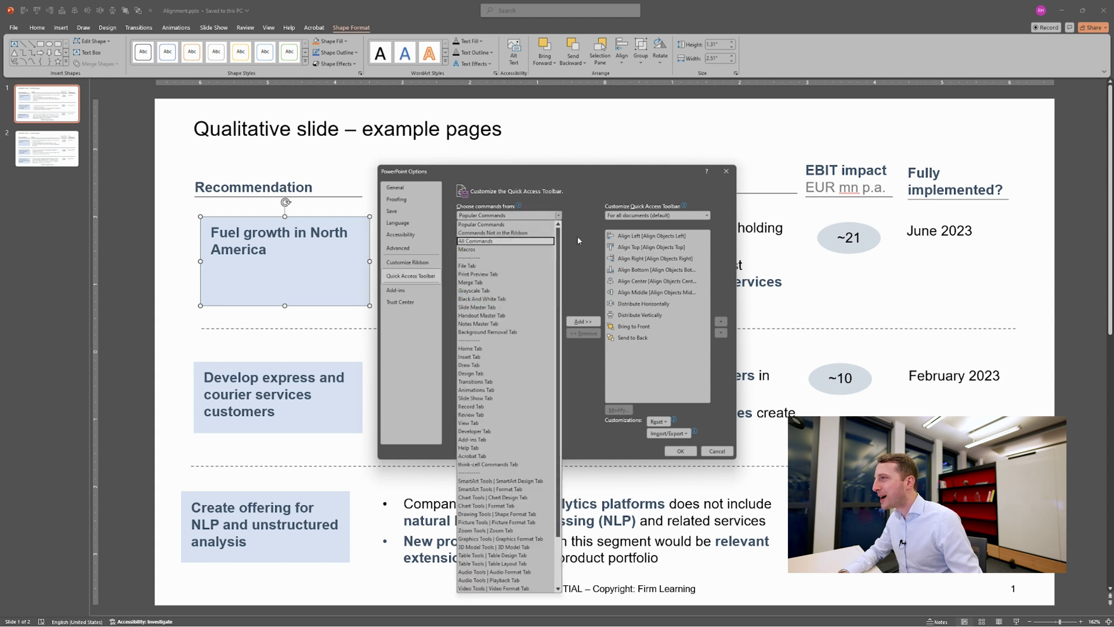
key("Escape")
key("Escape")
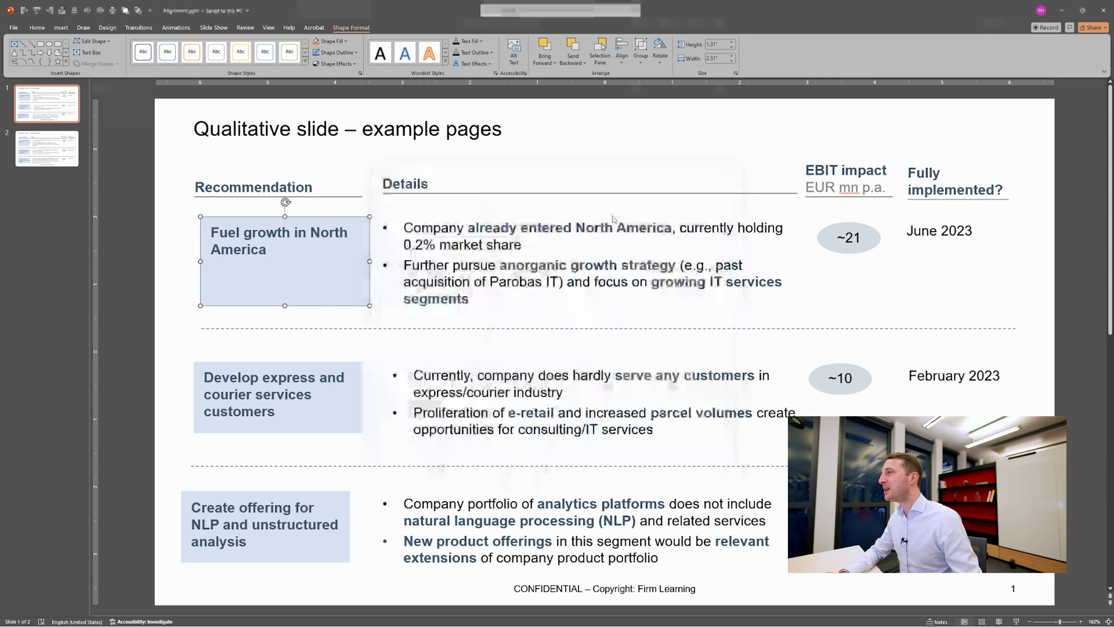
Select the first-row Details text and Fuel growth box, then show the Alt KeyTips.
left_click(504, 250)
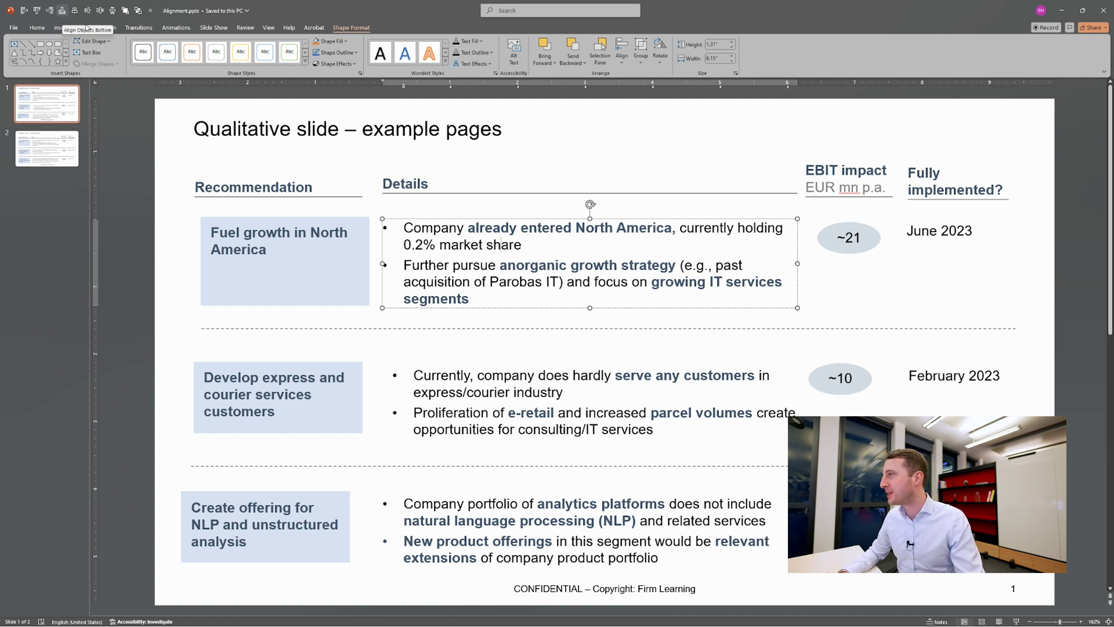
left_click(278, 219, "shift")
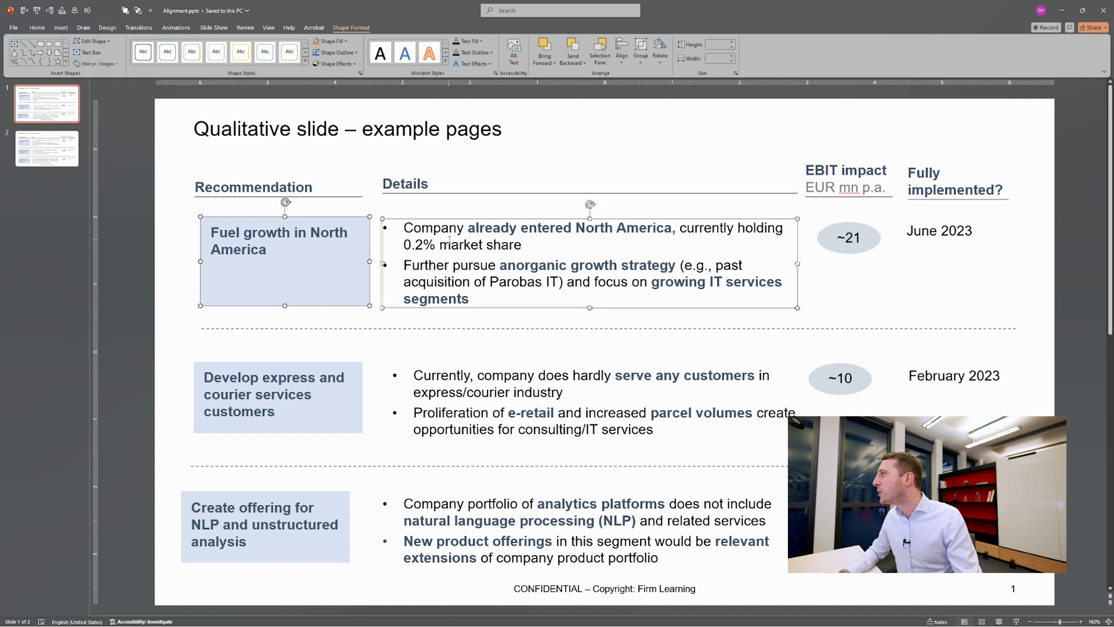
key("alt")
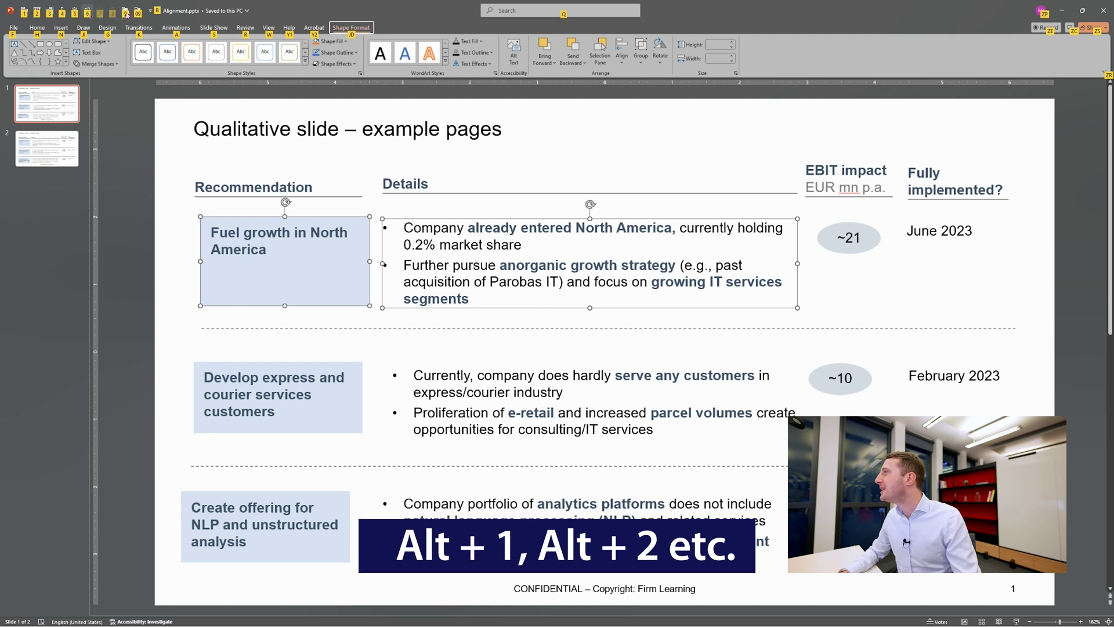
Reselect the first row's Details text and Fuel growth box, and undo an accidental left-align.
left_click(164, 221)
left_click(413, 246)
left_click(335, 256, "shift")
key("alt")
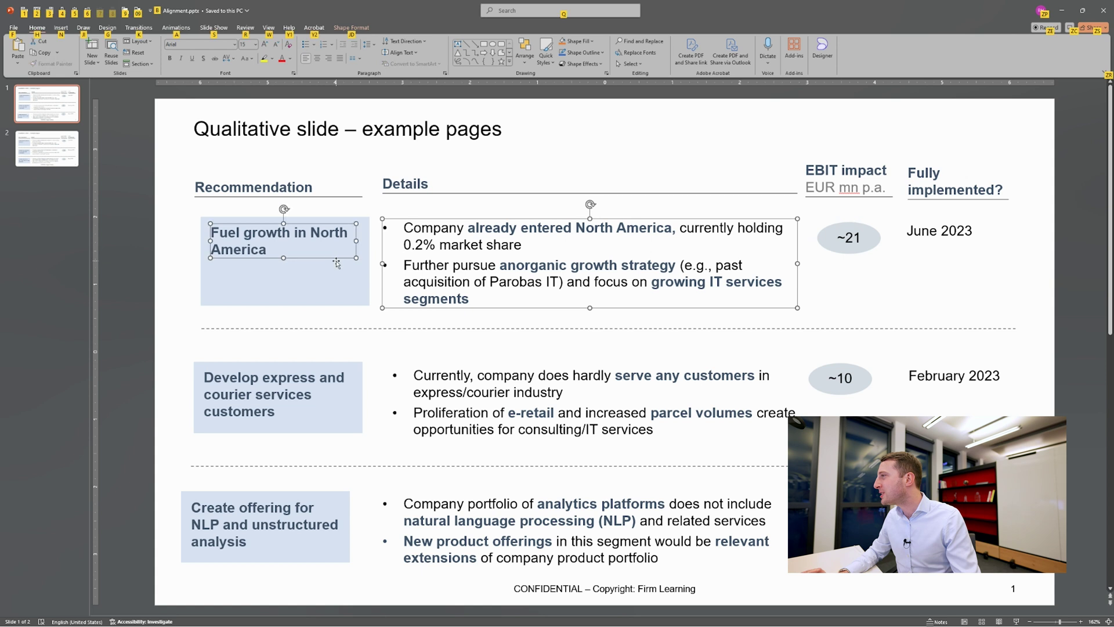
key("j")
key("d")
key("a")
key("a")
key("l")
key("ctrl+z")
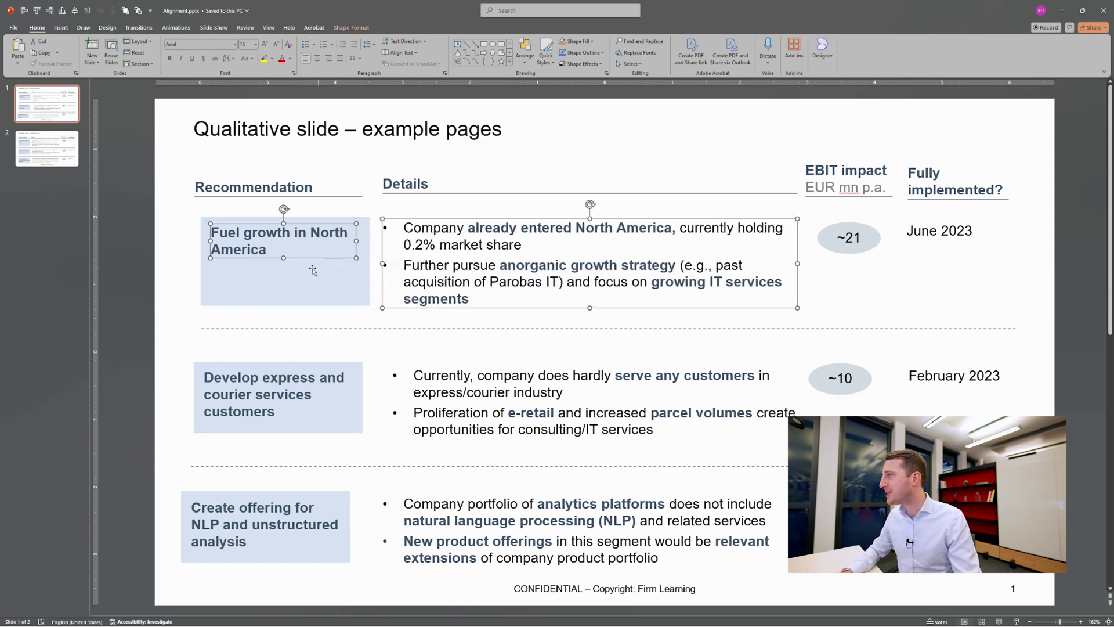
Top-align the Fuel growth box with its Details text via Alt+J,D,A,T, then undo it.
key("alt+j")
key("d")
key("a")
key("a")
key("t")
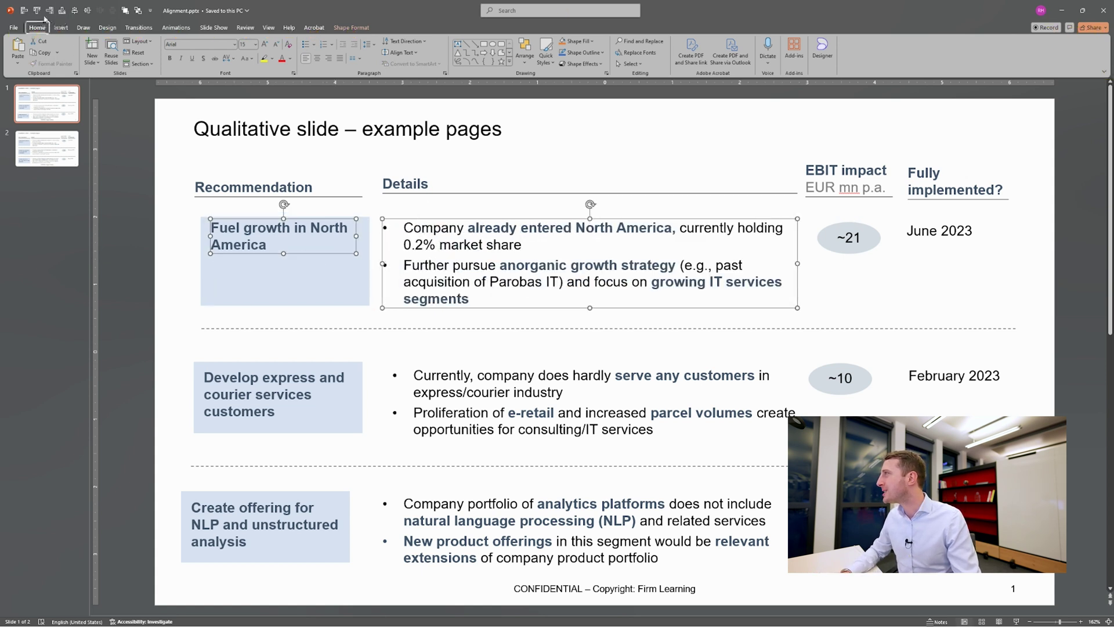
key("alt")
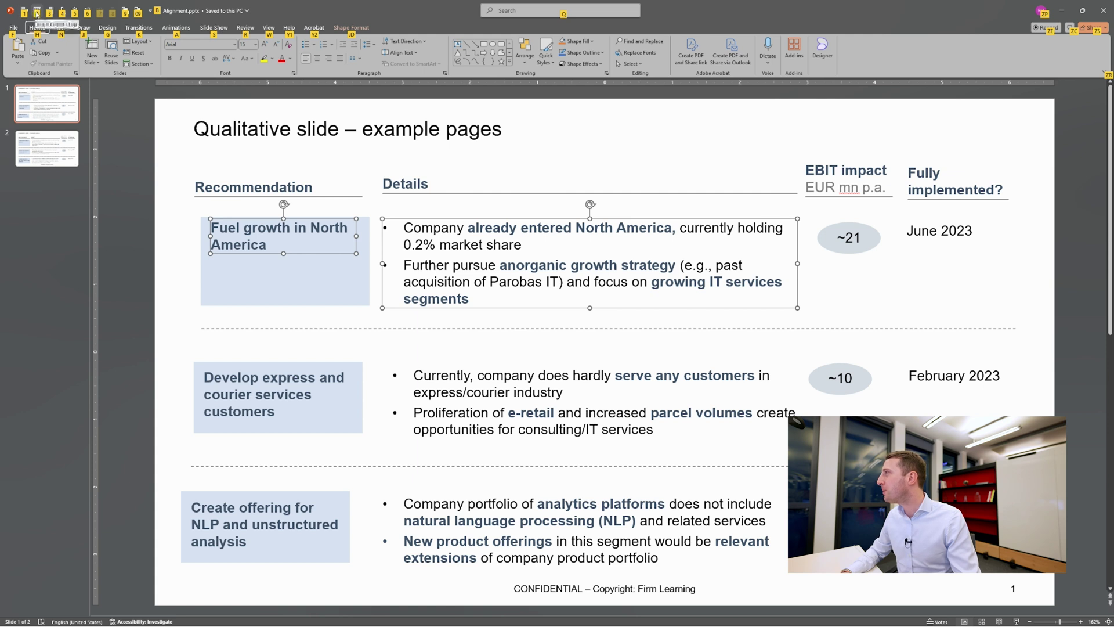
left_click(185, 264)
key("ctrl+z")
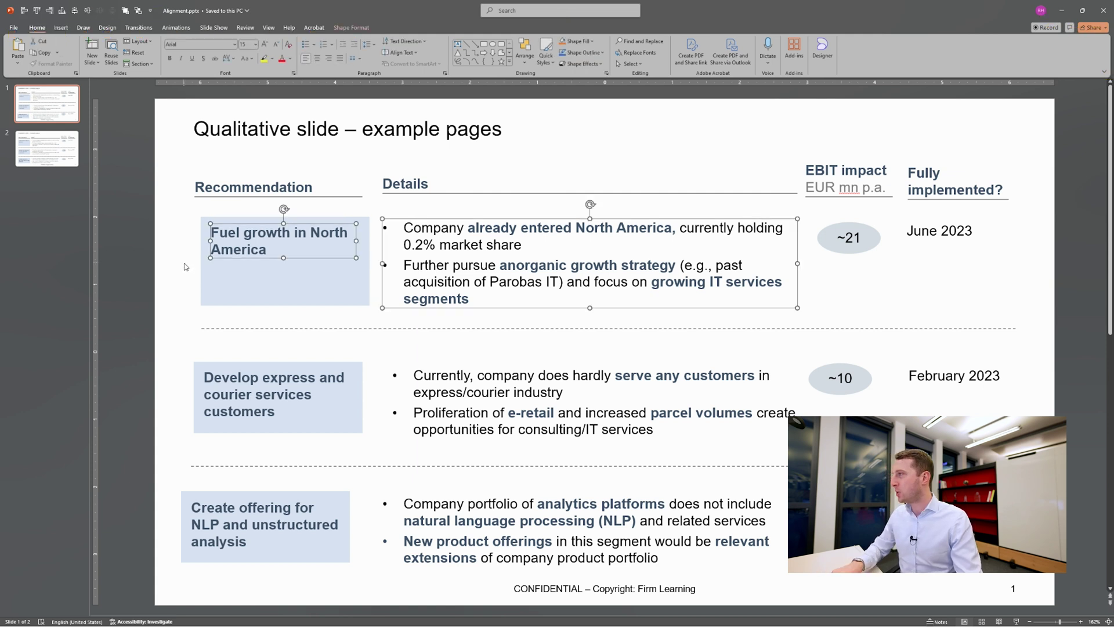
left_click(186, 268)
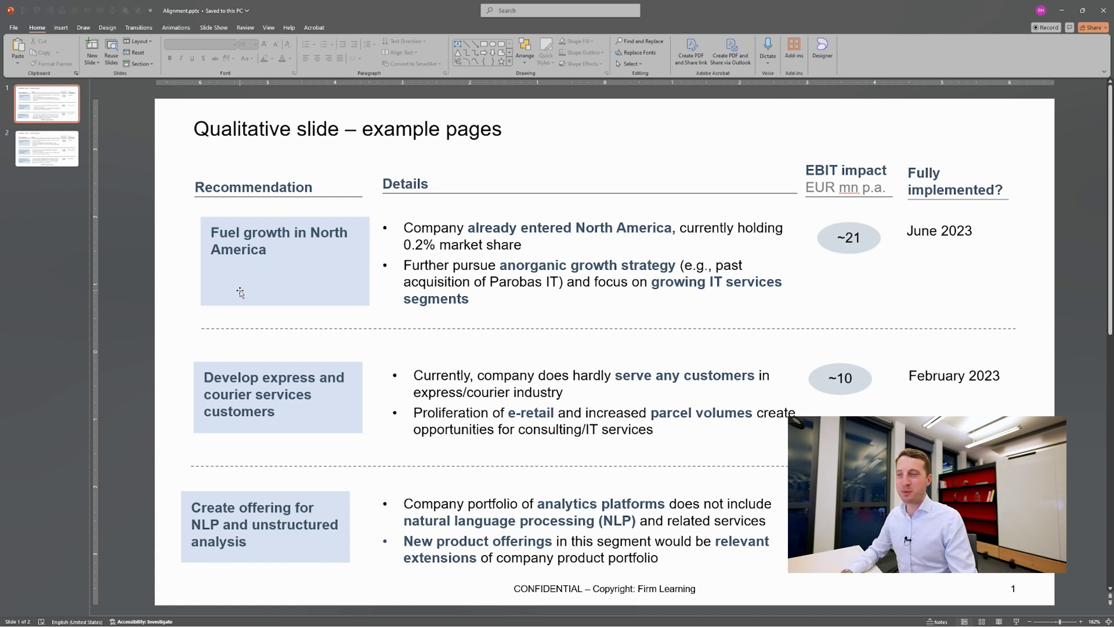
Bottom-align the four column headers and distribute them horizontally.
left_click_drag(163, 158, 1057, 219)
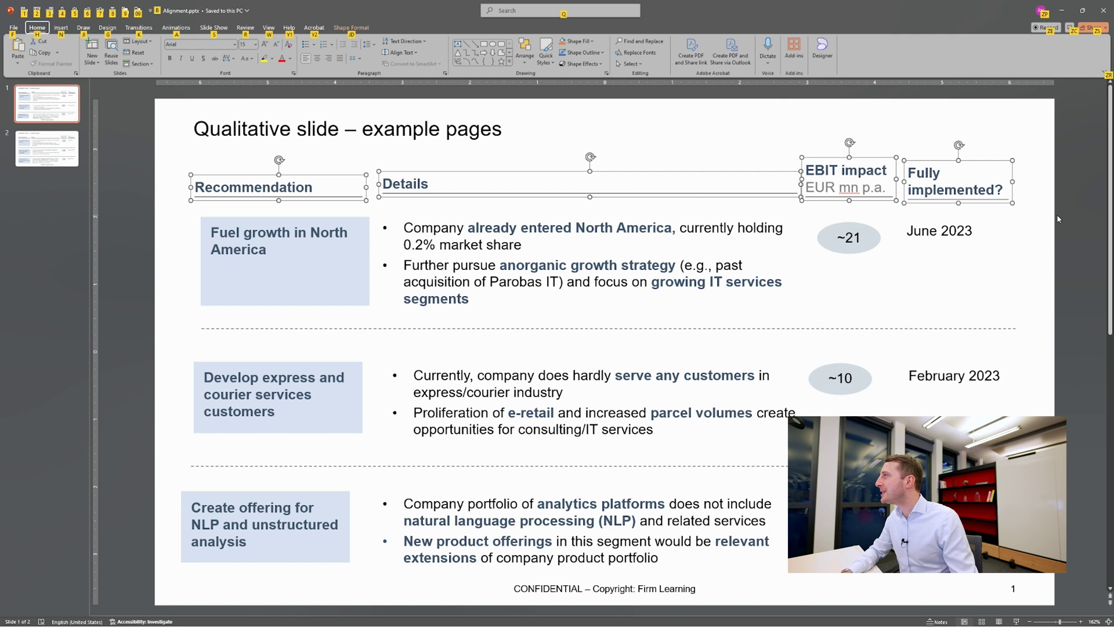
key("alt+h")
key("g")
key("a")
key("b")
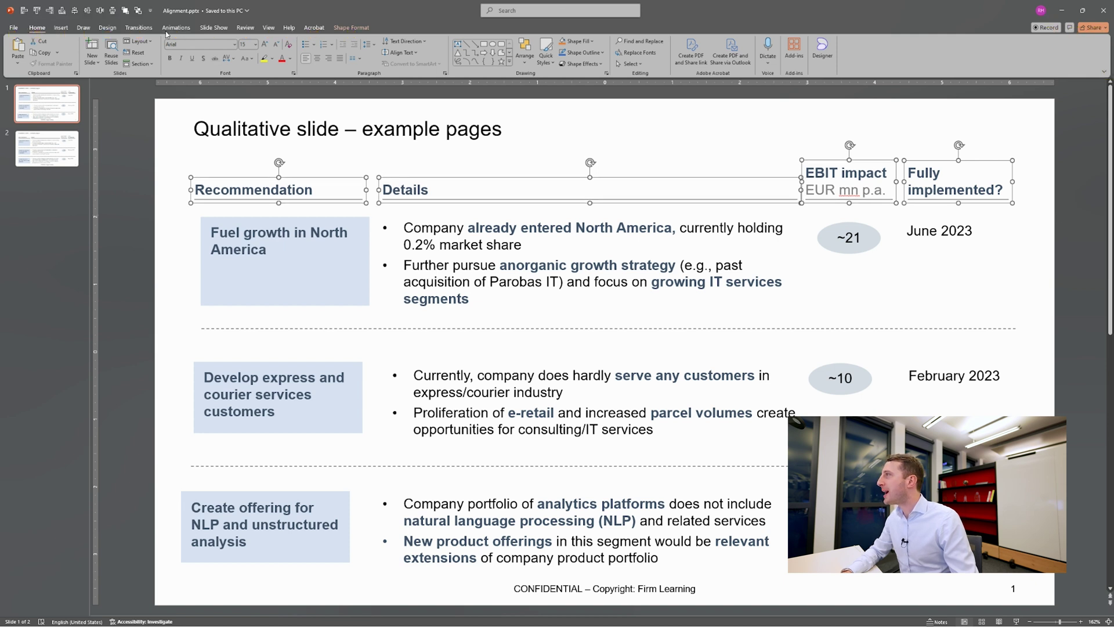
key("alt+h")
key("g")
key("a")
key("h")
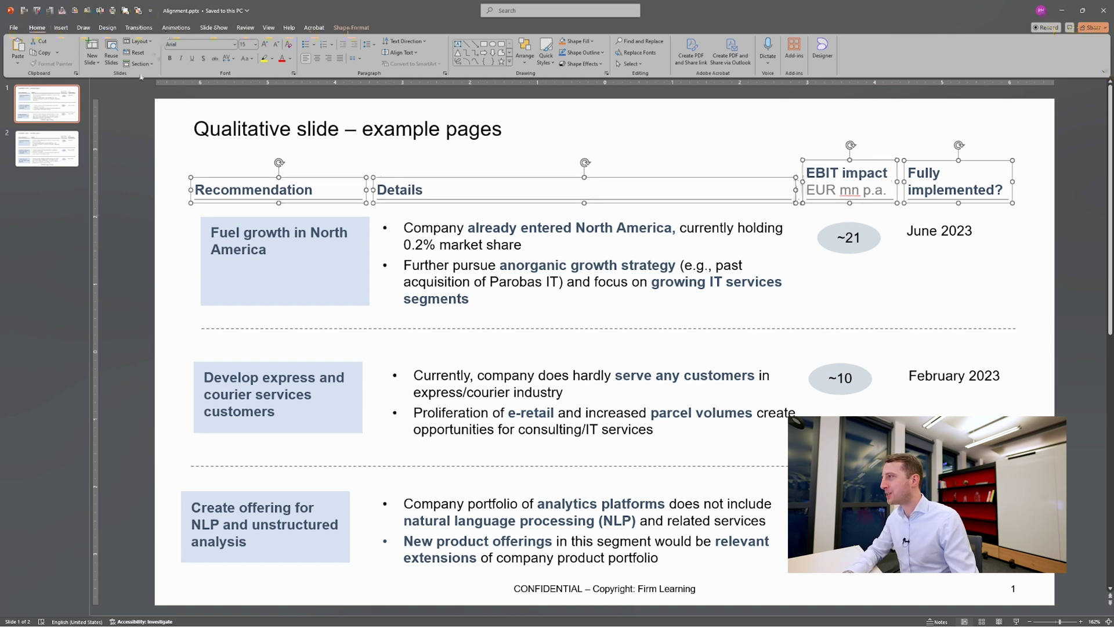
Left-align the Fuel growth box with the Recommendation header.
left_click(244, 234)
left_click(231, 186, "shift")
key("alt+h")
key("g")
key("a")
key("l")
left_click(279, 400)
left_click(266, 525, "shift")
Left-align the Develop and Create recommendation boxes with the Recommendation header.
left_click_drag(316, 429, 337, 429)
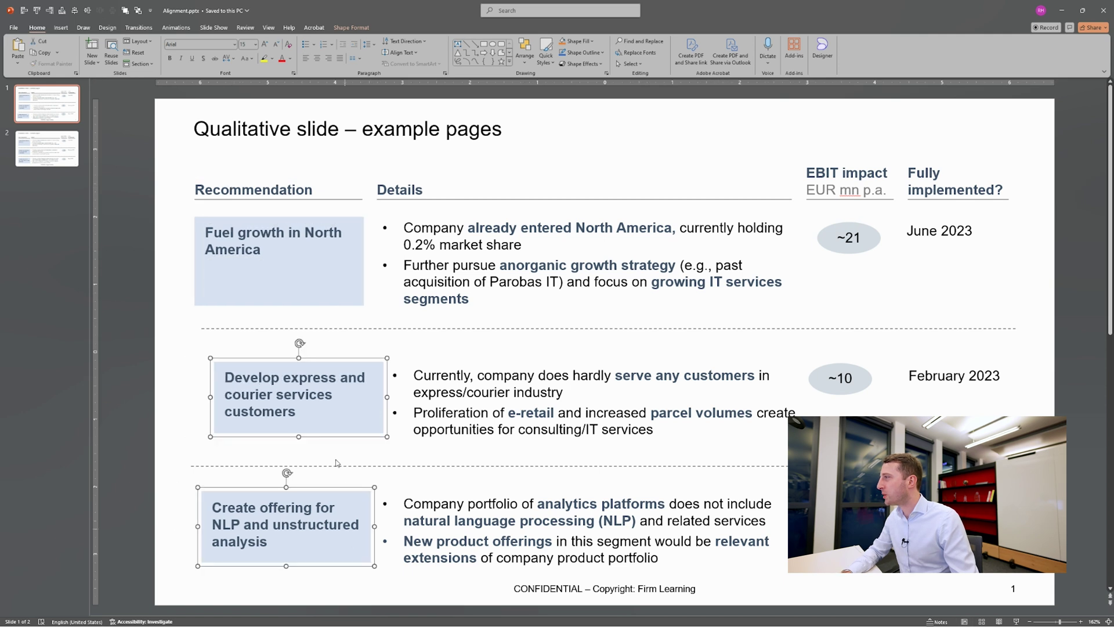
left_click(277, 202, "shift")
key("alt+h")
key("g")
key("a")
key("l")
Top-align the first row's recommendation box and details text.
left_click(169, 313)
left_click(421, 227)
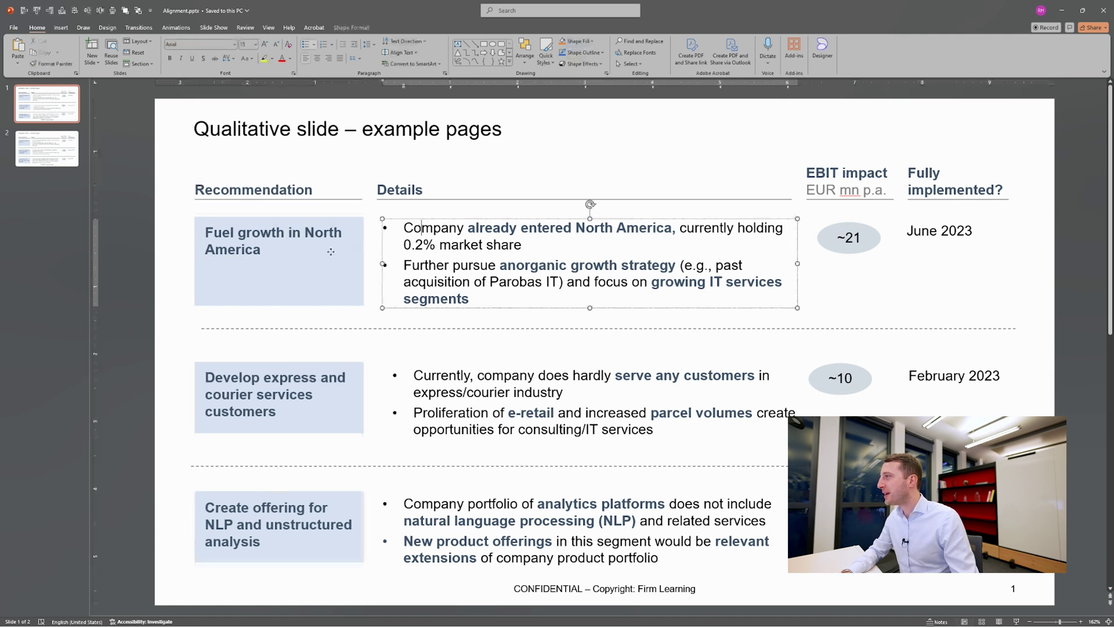
left_click(330, 251, "shift")
key("alt+h")
key("g")
key("a")
key("t")
Top-align the recommendation box and details text in the second and third rows.
left_click(358, 422)
left_click(398, 441, "shift")
key("alt+h")
key("g")
key("a")
key("t")
left_click(348, 522)
left_click(400, 513, "shift")
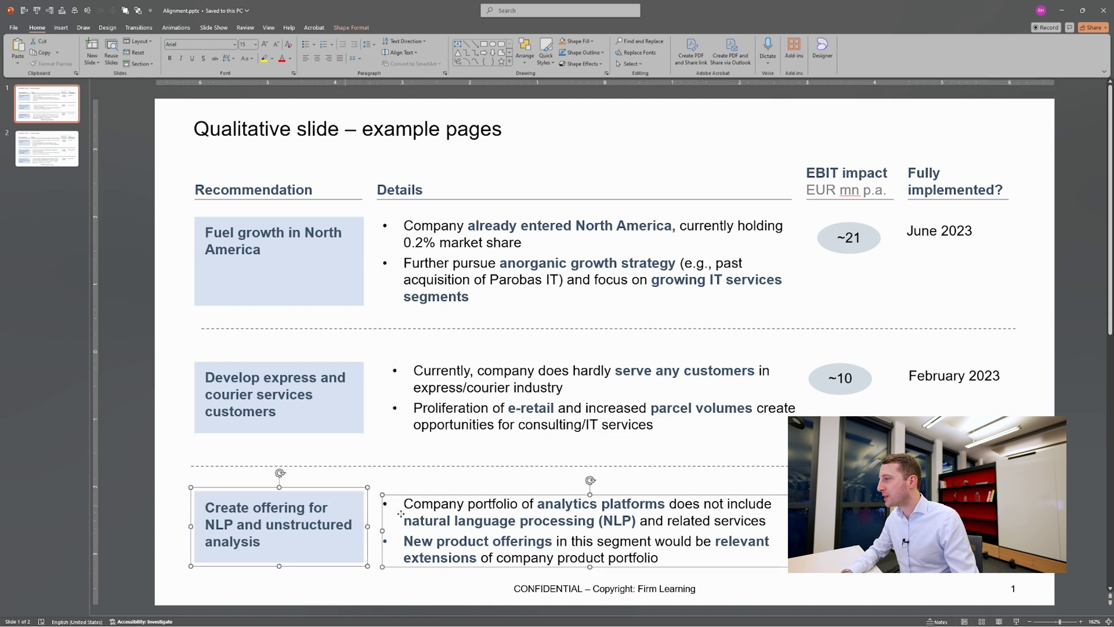
key("alt+h")
key("g")
key("a")
key("t")
Left-align the date column with its header and top-align all first-row objects with Alt+4.
left_click(817, 576)
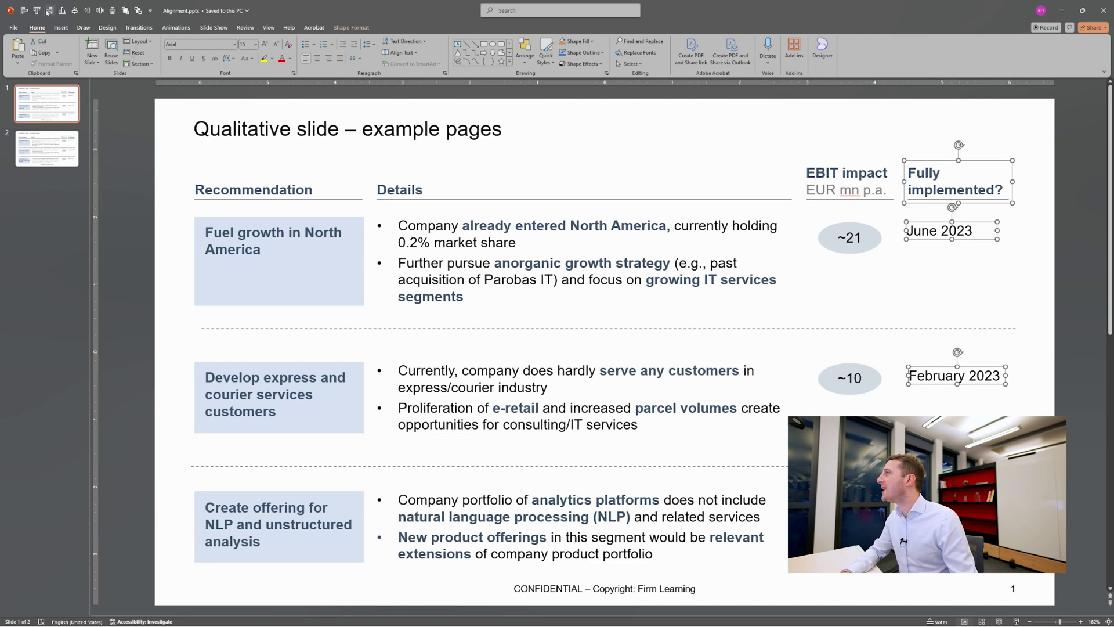
left_click(24, 12)
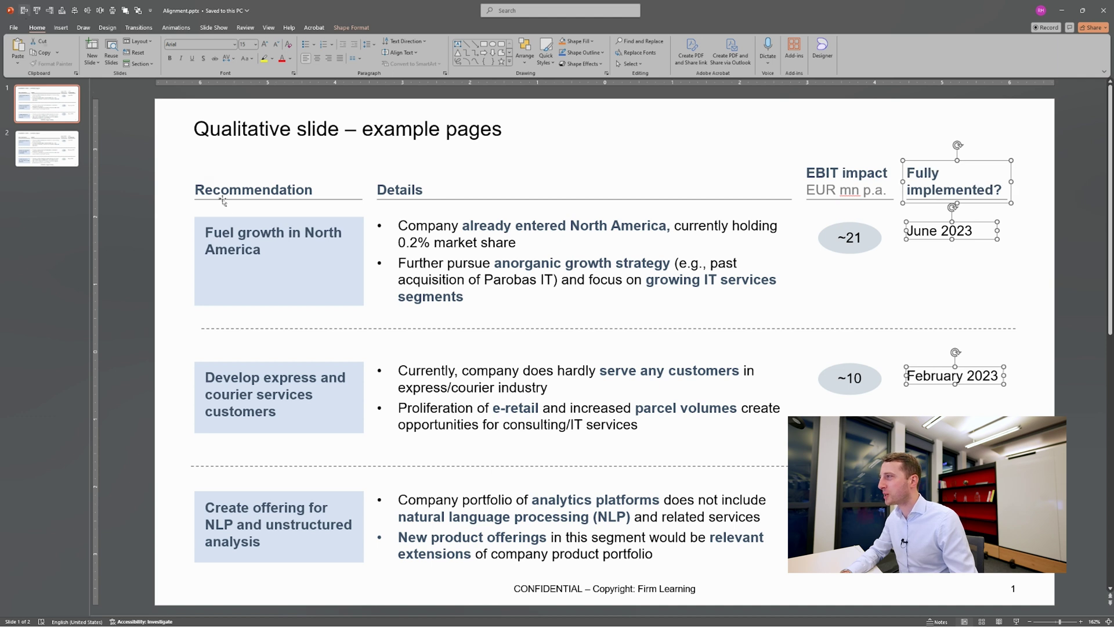
left_click_drag(171, 210, 1047, 576)
key("alt+4")
key("alt+4")
left_click(1048, 574)
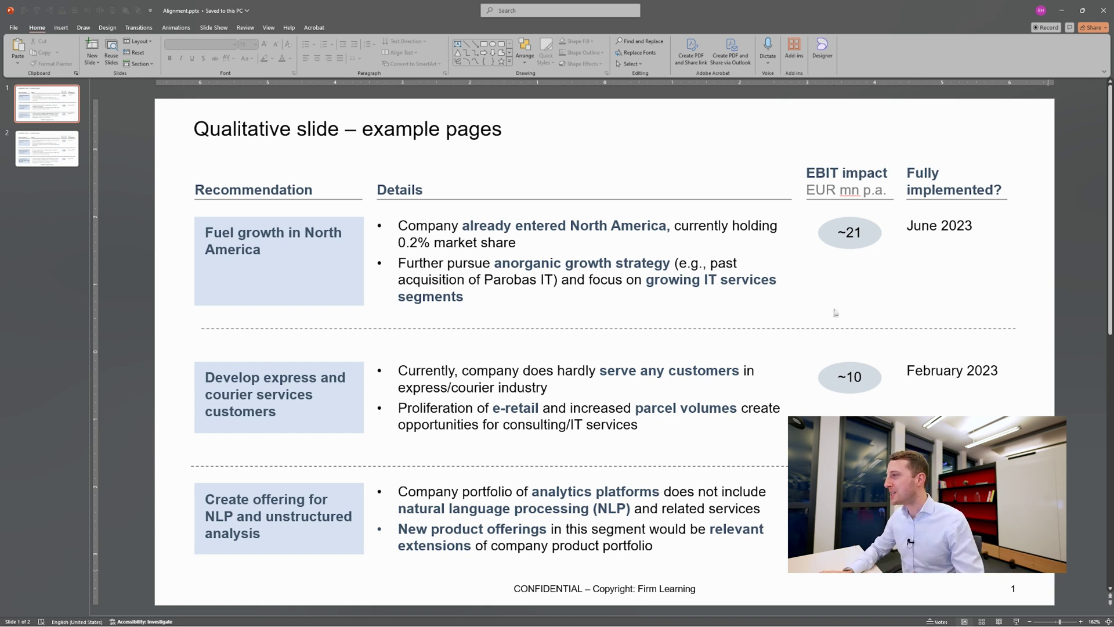
Move all slide content below the title up slightly.
left_click_drag(789, 572, 224, 458)
left_click(1073, 591)
left_click_drag(1073, 591, 1024, 578)
left_click_drag(695, 455, 695, 438)
left_click(1065, 577)
Copy the third row down as a fourth row and nudge the original third row up.
left_click_drag(1065, 577, 167, 420)
left_click_drag(231, 444, 232, 500)
left_click_drag(170, 422, 794, 491)
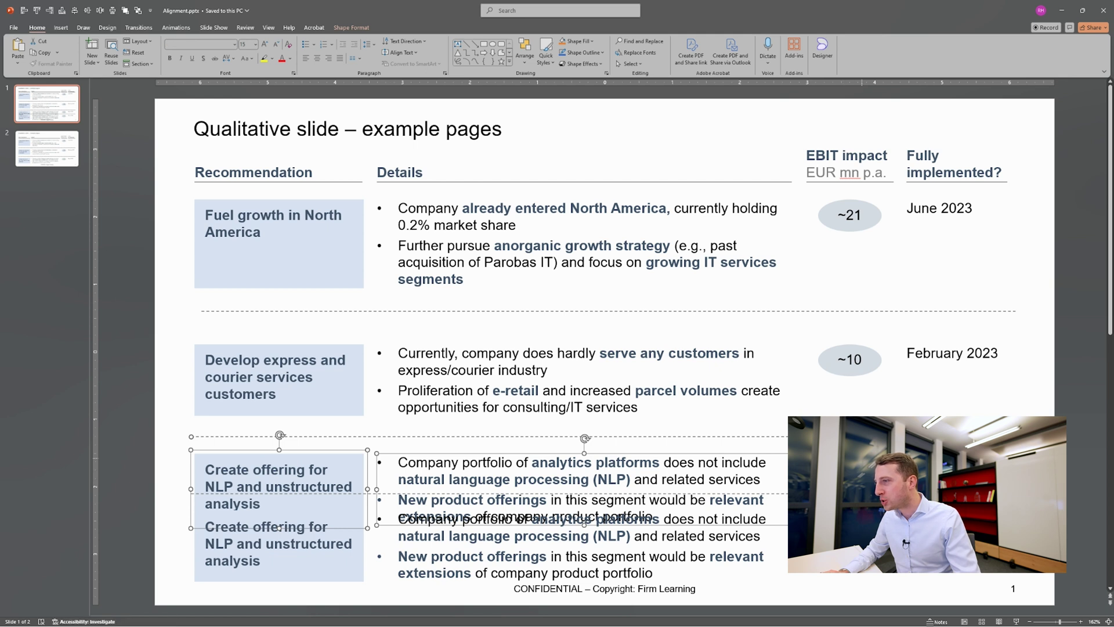
key("Up")
key("Up")
key("Up")
key("Up")
key("Up")
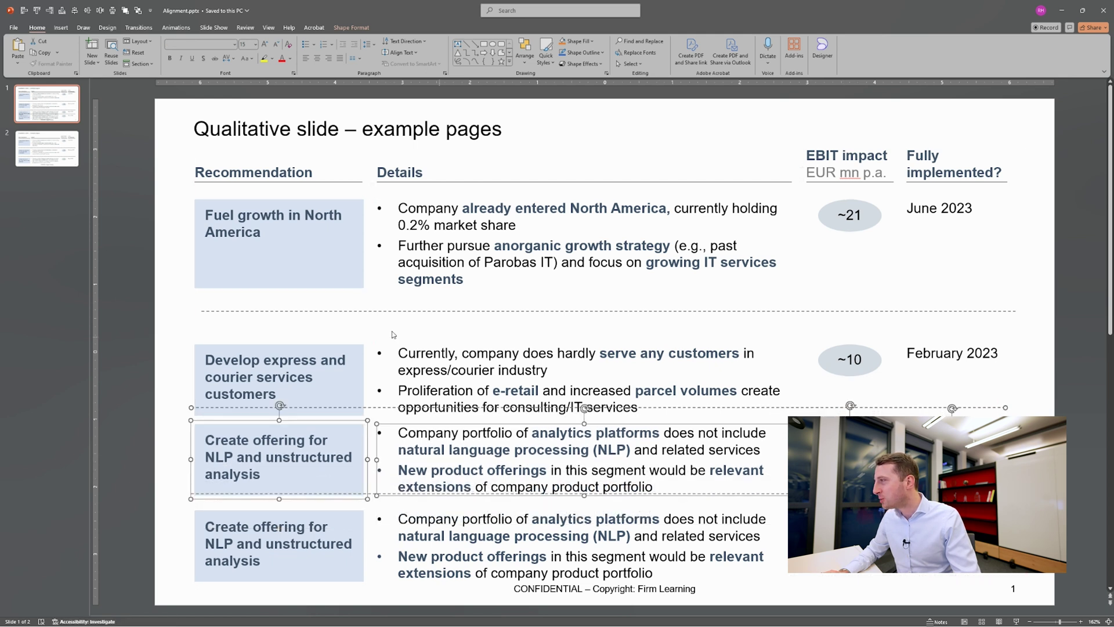
Nudge the second row up, then select all four rows with their dividers.
left_click_drag(156, 337, 1065, 413)
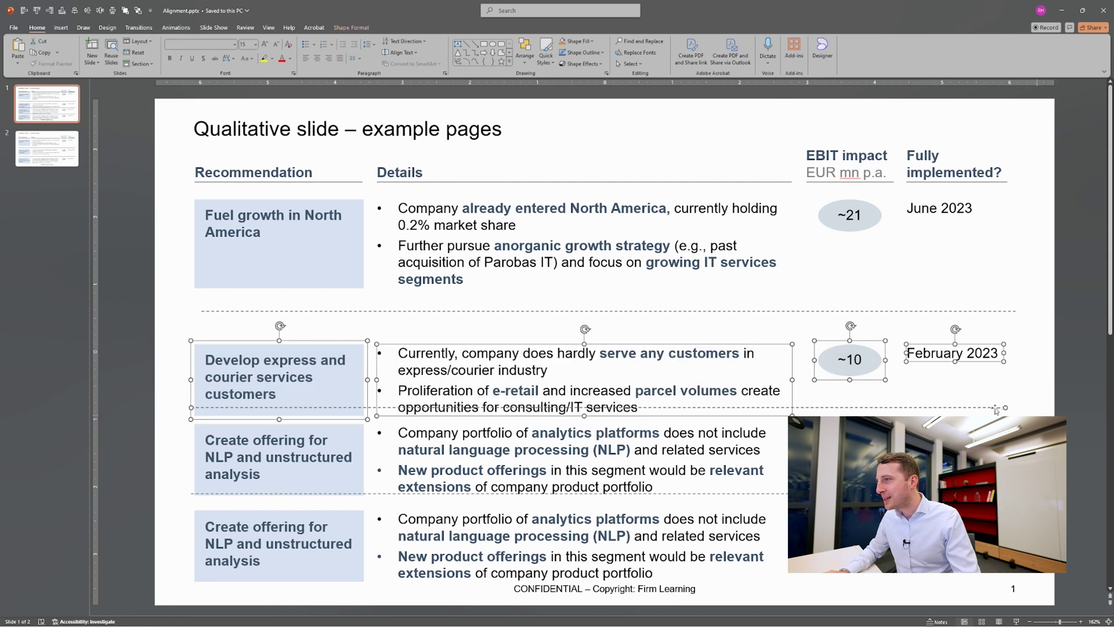
key("Up")
key("Up")
key("Escape")
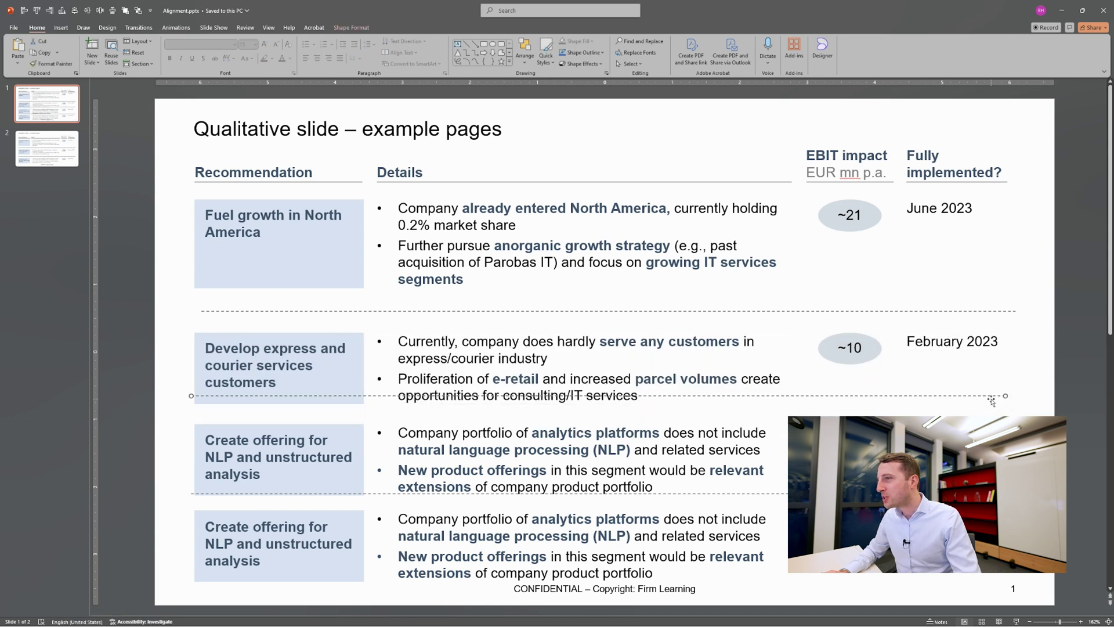
left_click_drag(1066, 585, 177, 176)
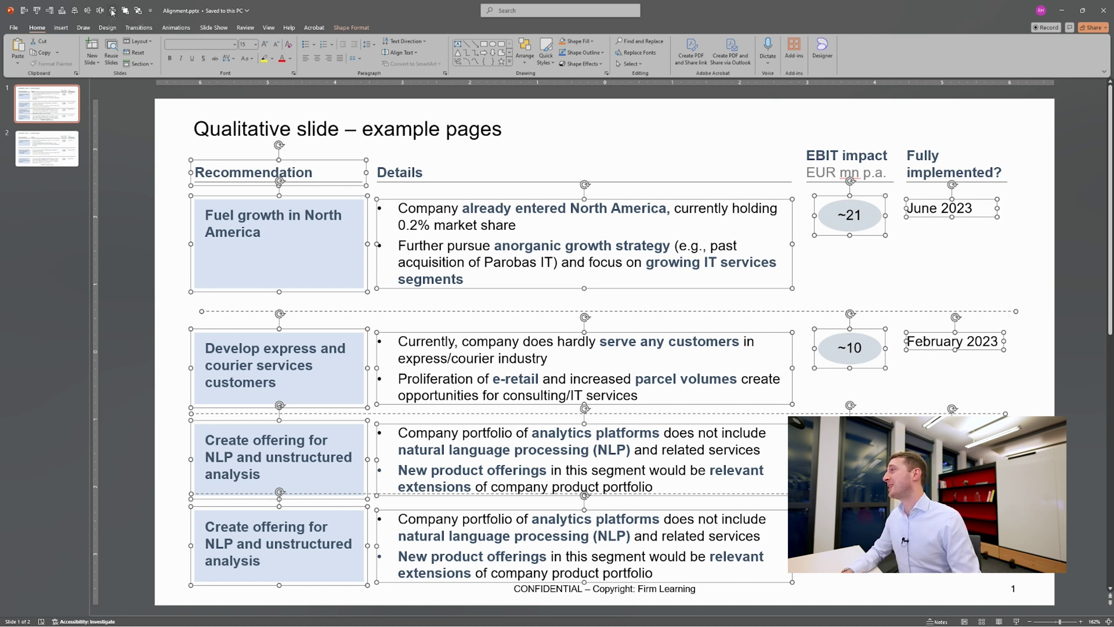
left_click(112, 10)
left_click(149, 232)
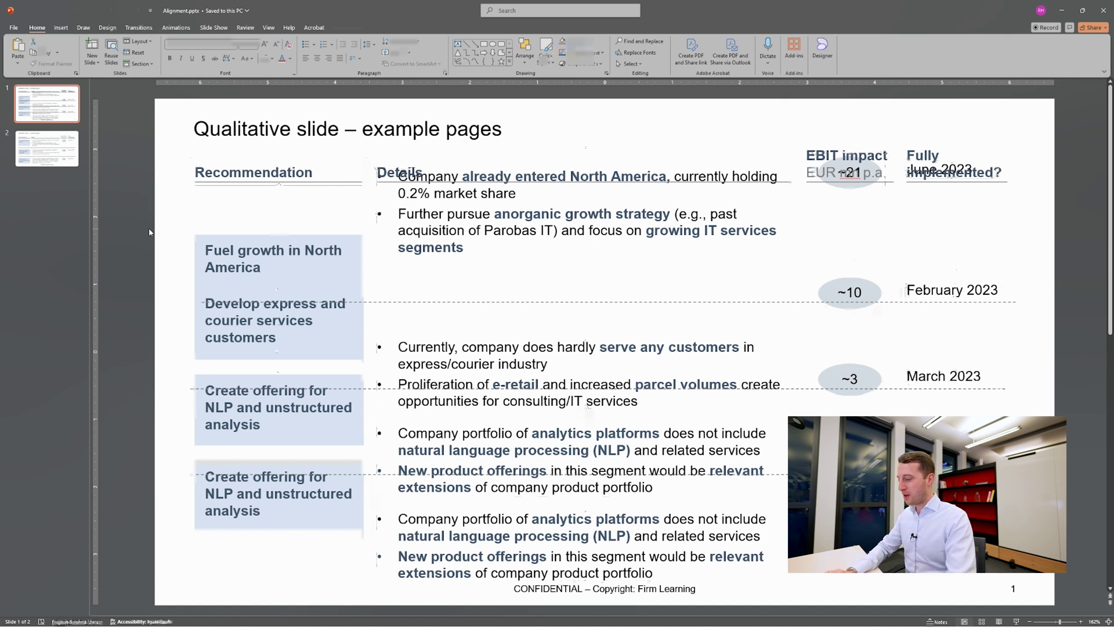
key("ctrl+z")
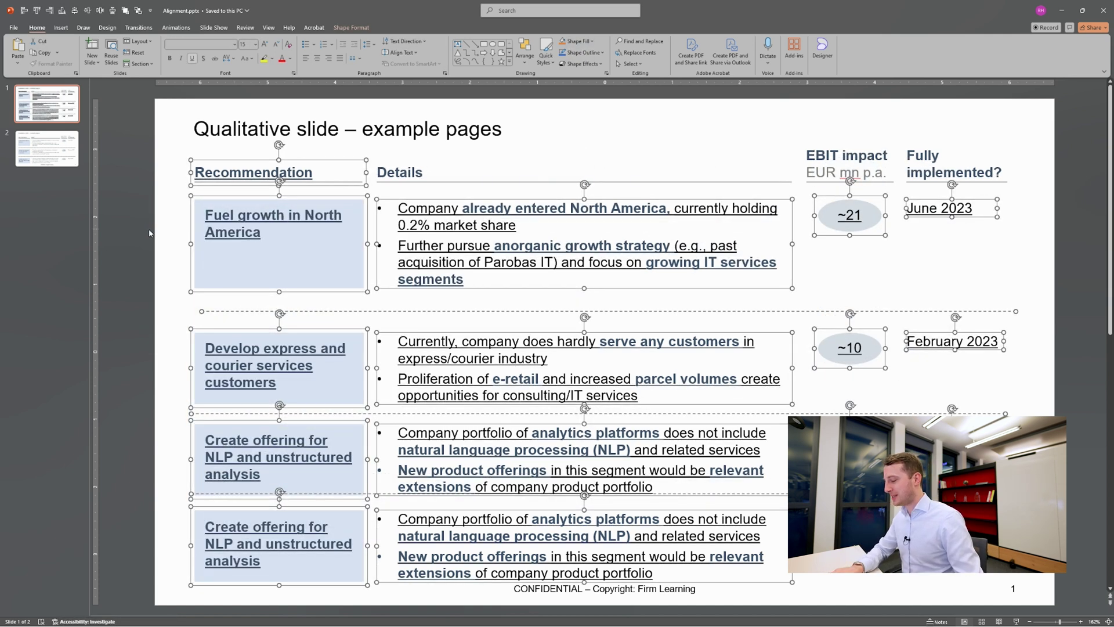
left_click(151, 353)
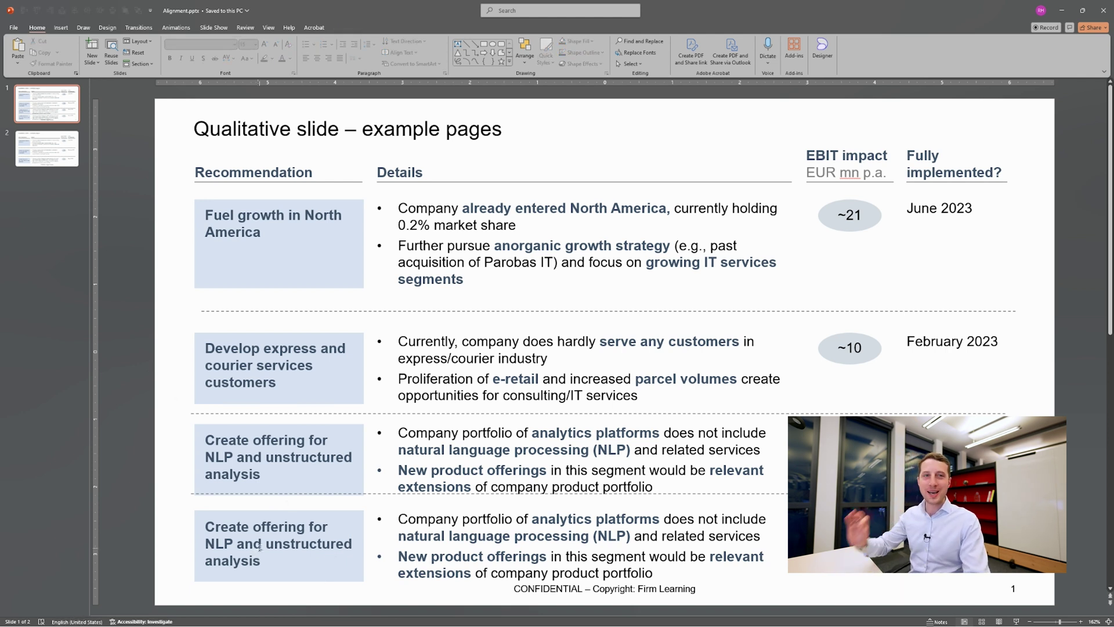
left_click_drag(182, 500, 1064, 591)
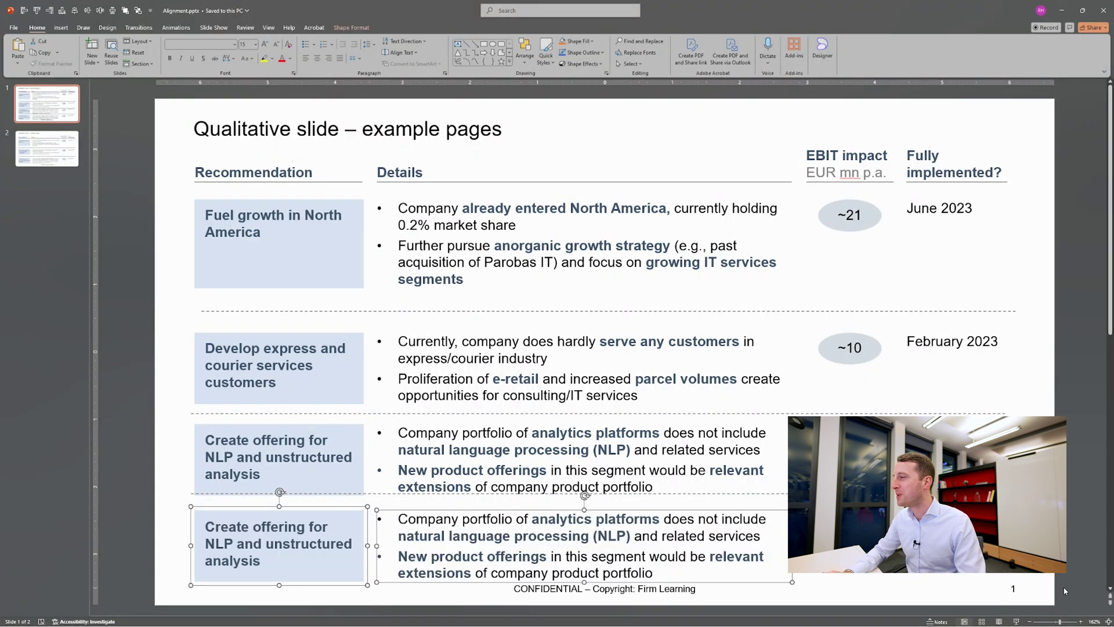
Look through the Shape Format Group options without applying any.
left_click(353, 28)
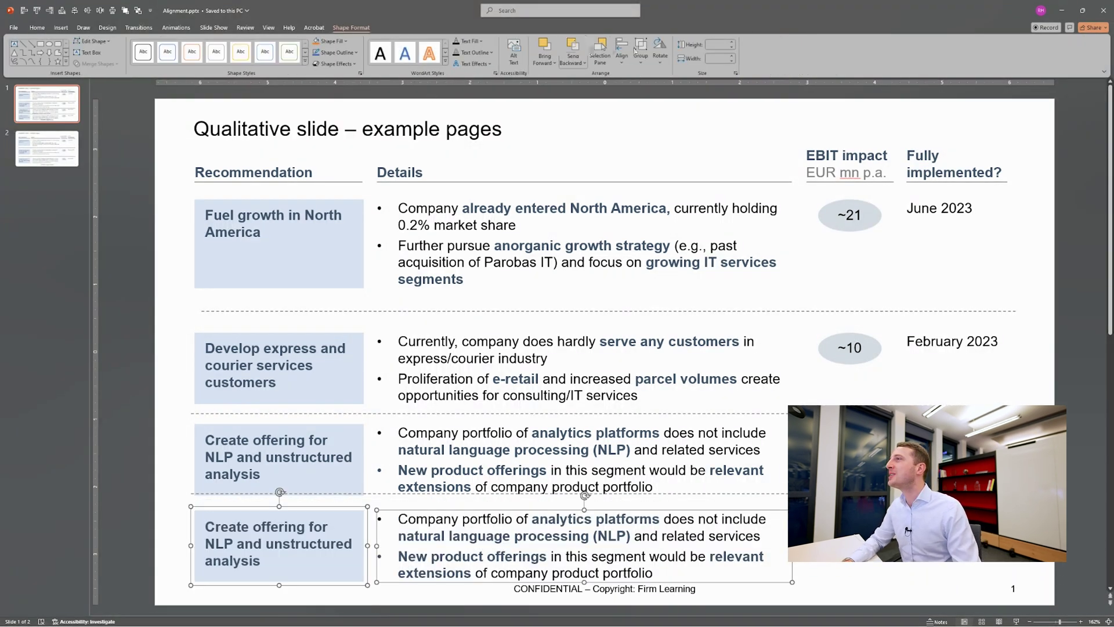
left_click(640, 53)
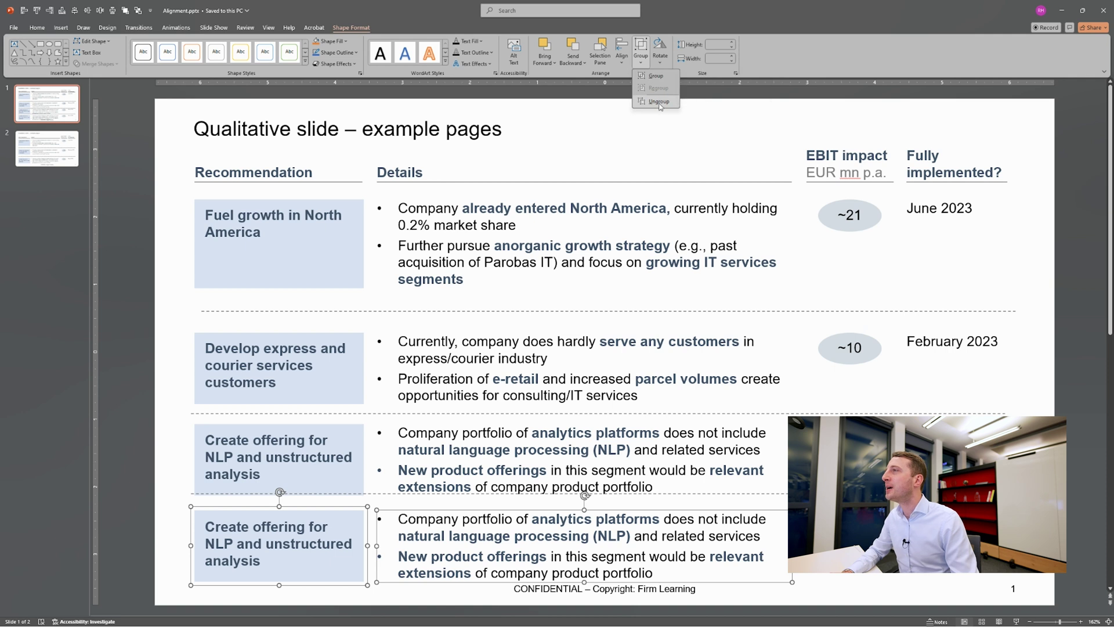
left_click(165, 503)
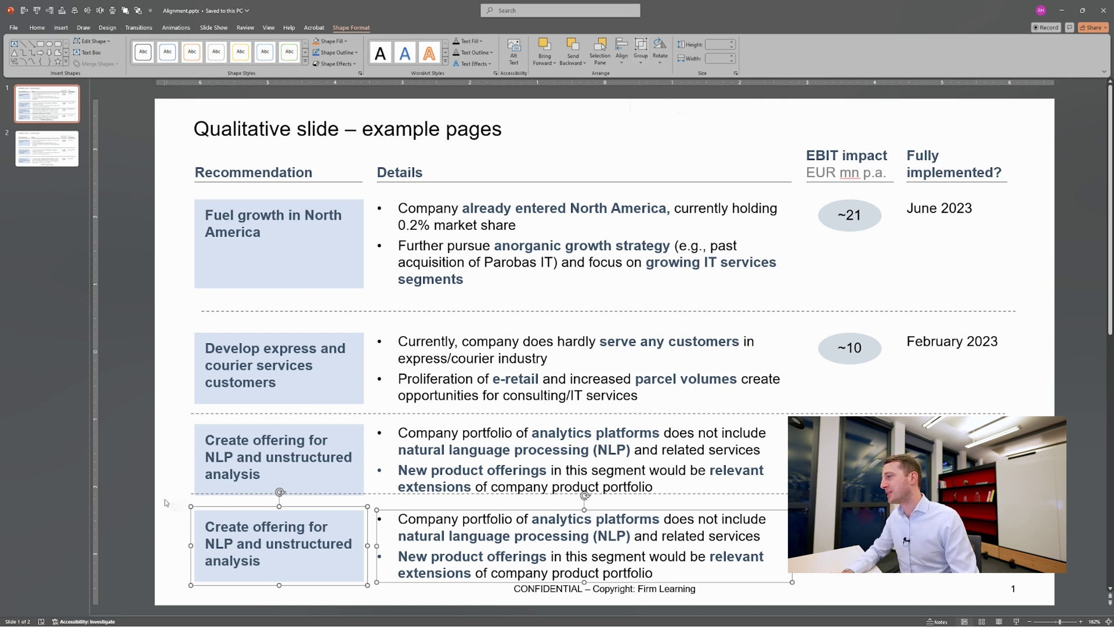
Group the bottom row's box and details text with Ctrl+G, ungrouping and regrouping once.
left_click(162, 502)
left_click_drag(163, 499, 1051, 590)
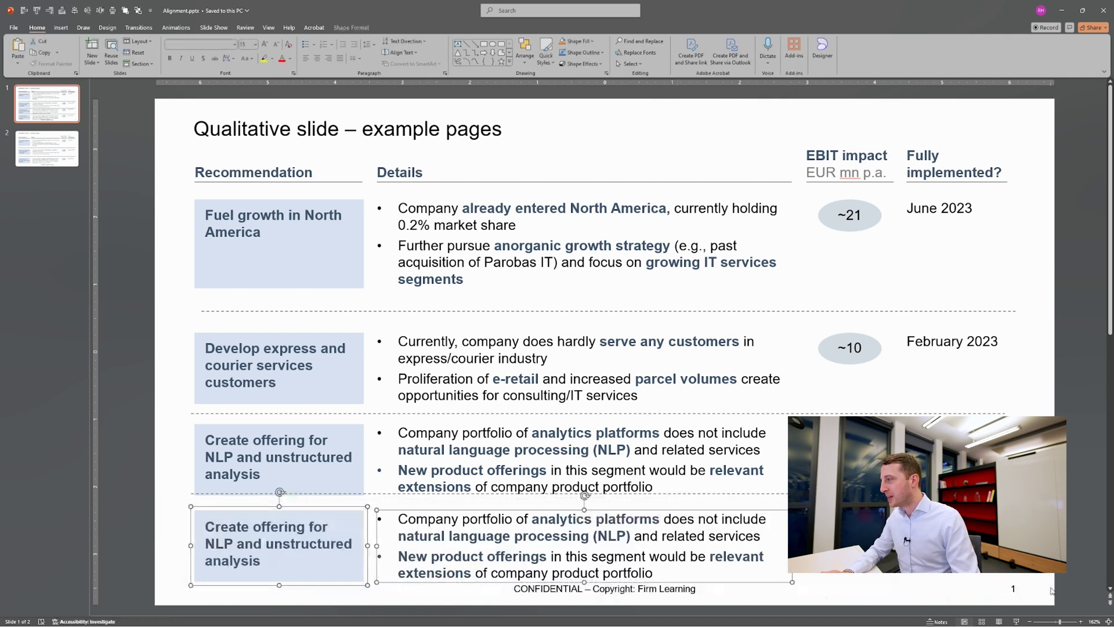
key("ctrl+g")
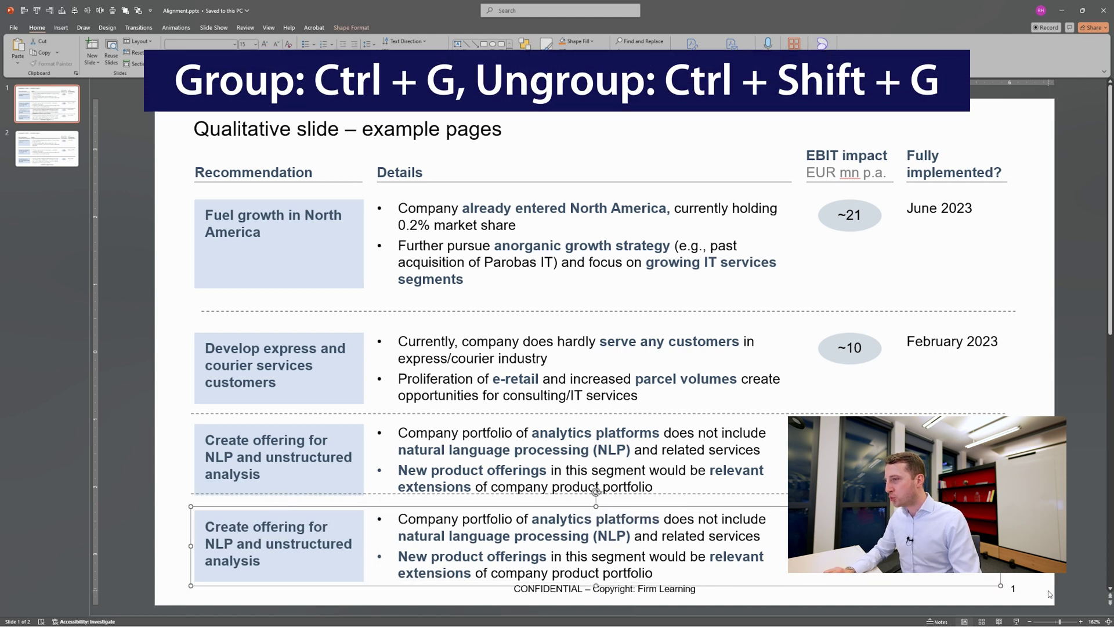
key("ctrl+shift+g")
key("ctrl+g")
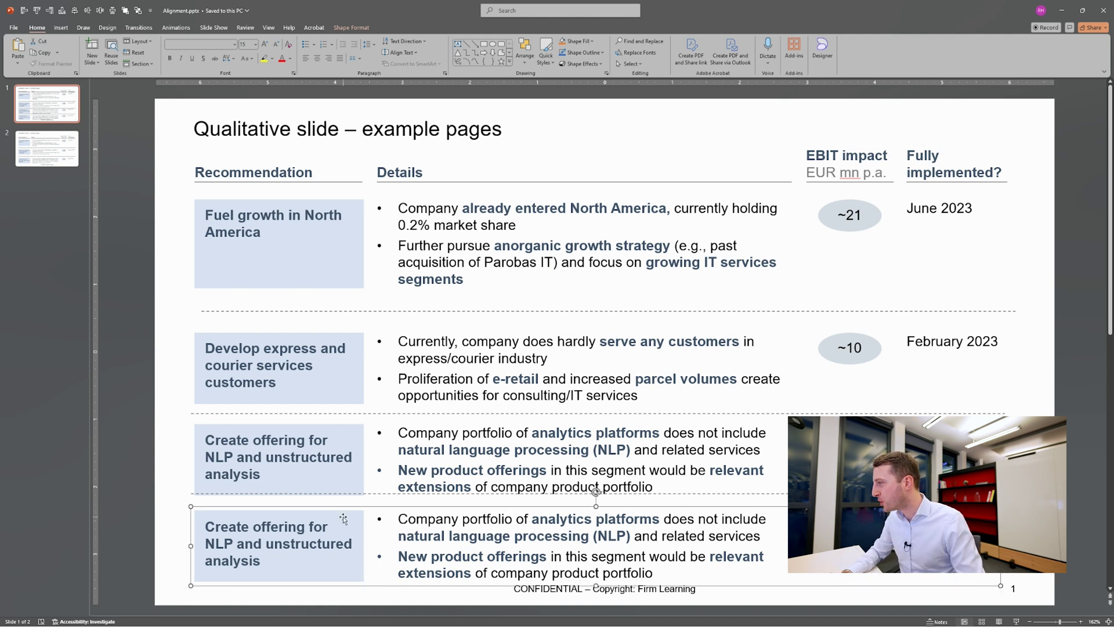
Group the third, second and first rows' shapes each with Ctrl+G.
left_click_drag(186, 414, 1027, 500)
key("ctrl+g")
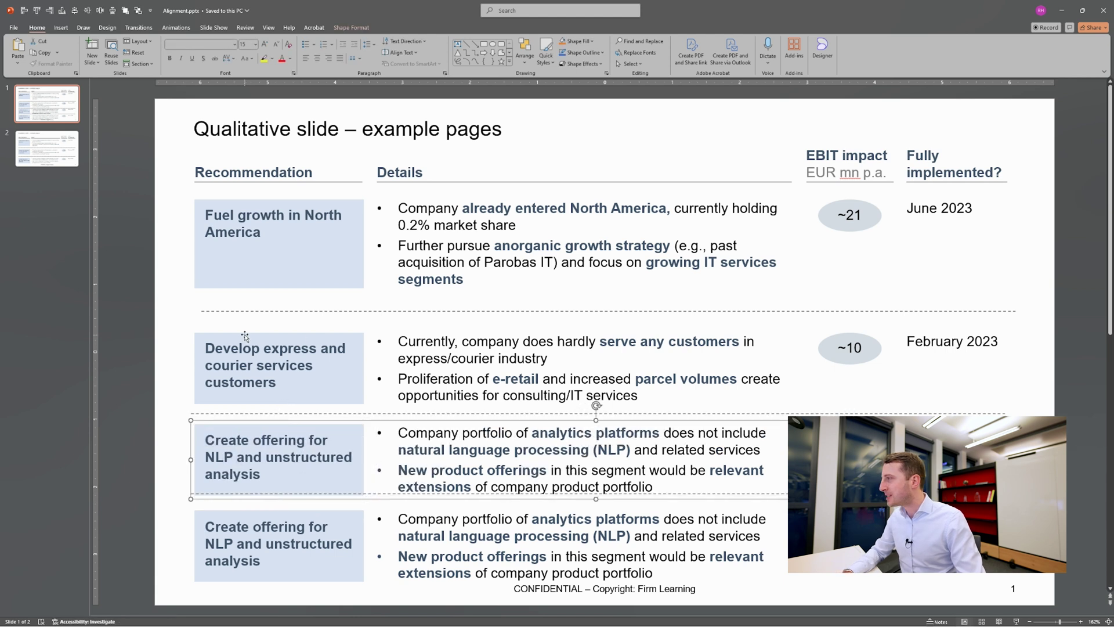
left_click_drag(177, 321, 1079, 409)
key("ctrl+g")
left_click_drag(173, 195, 1067, 299)
key("ctrl+g")
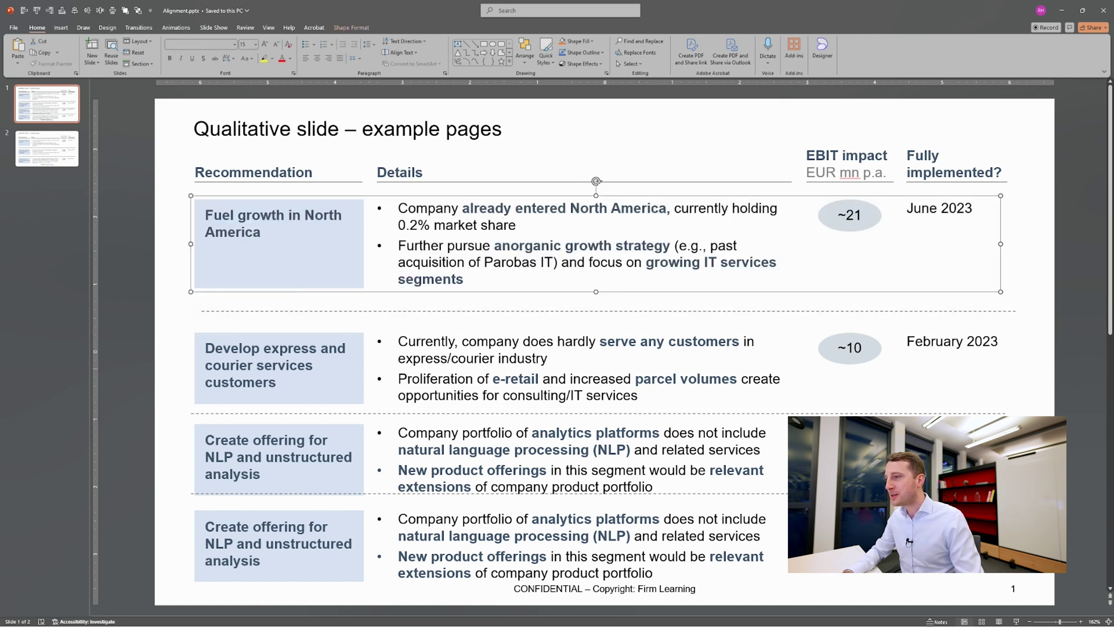
Distribute the four row groups and dividers evenly down the slide with the Recommendation header.
left_click_drag(1063, 596, 144, 192)
left_click(199, 183, "shift")
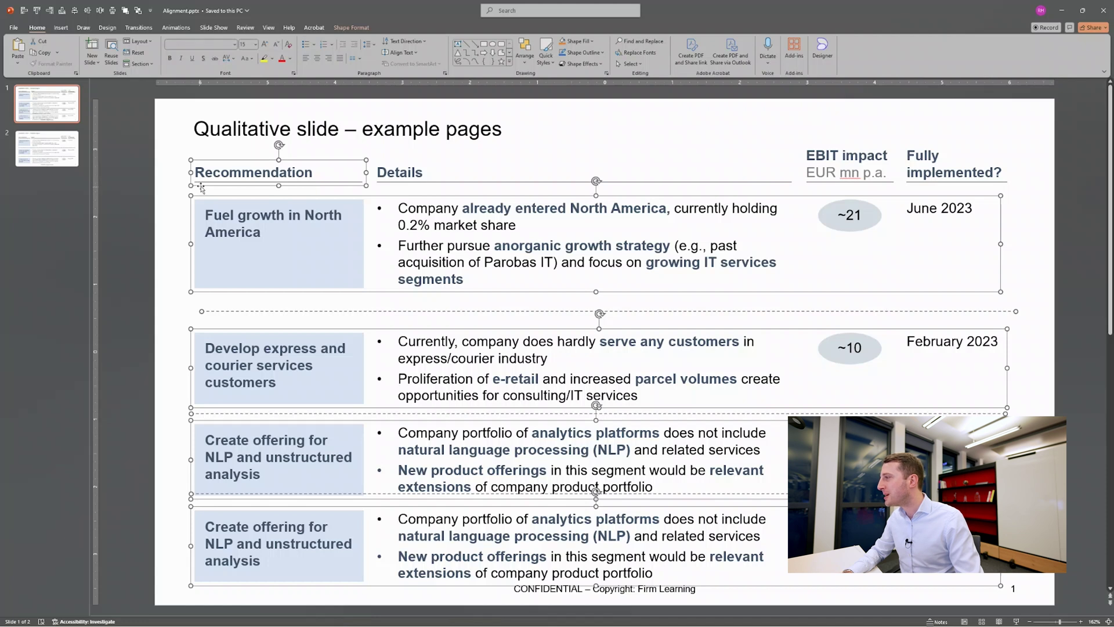
left_click(112, 10)
left_click(133, 225)
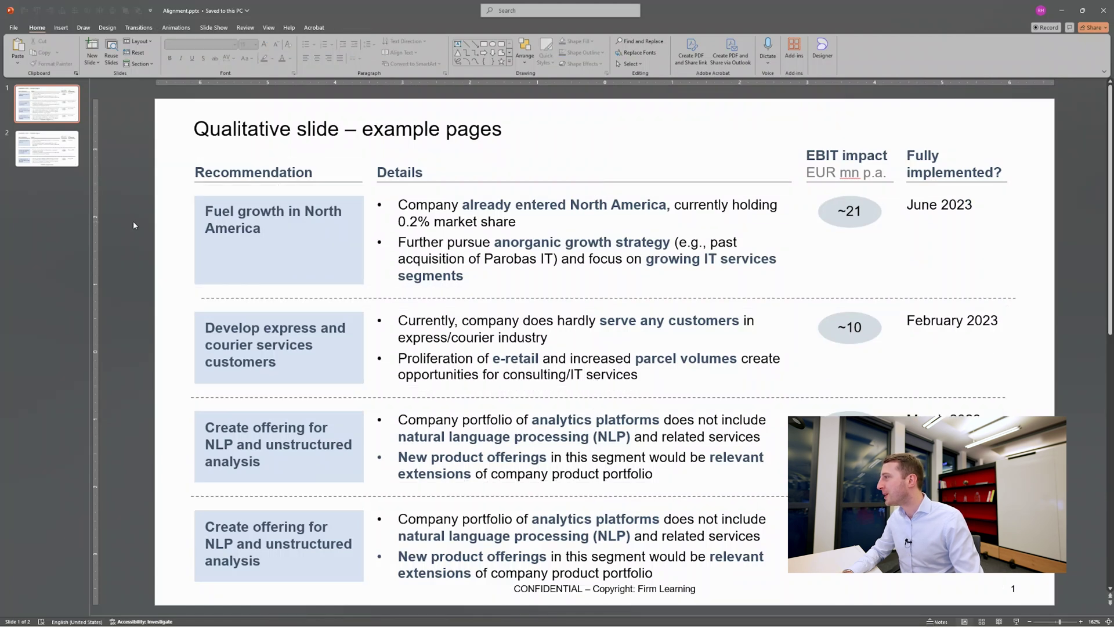
Left-align the dashed dividers with the Recommendation header, then check the whole slide.
left_click(248, 396)
left_click_drag(251, 493, 287, 496)
left_click(240, 297, "shift")
left_click(226, 171, "shift")
left_click(24, 11)
left_click(181, 263)
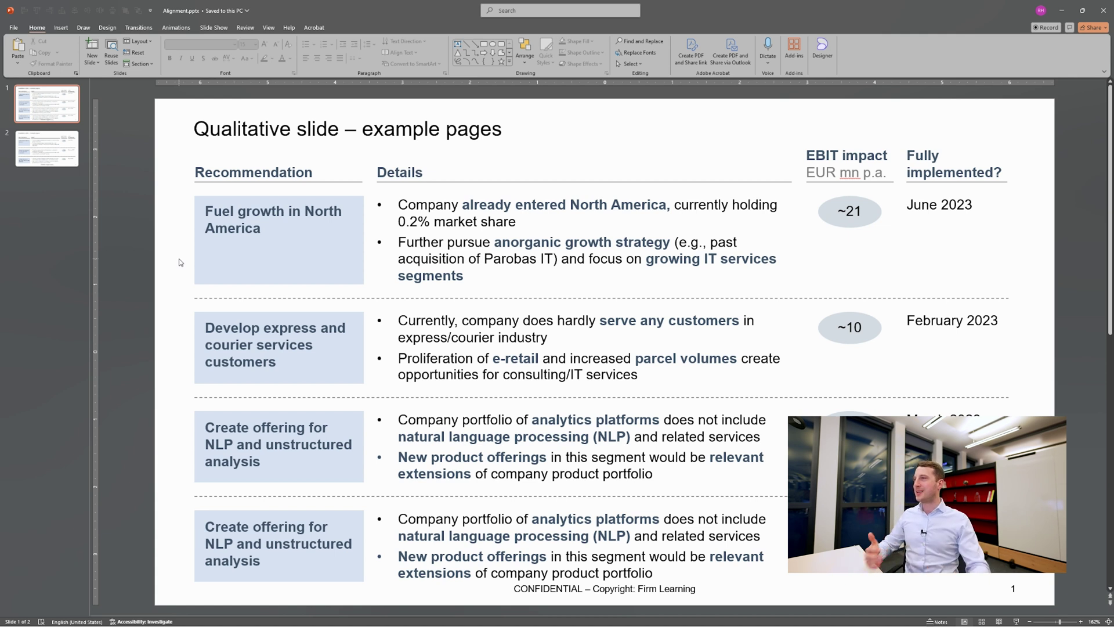
left_click_drag(175, 142, 1055, 591)
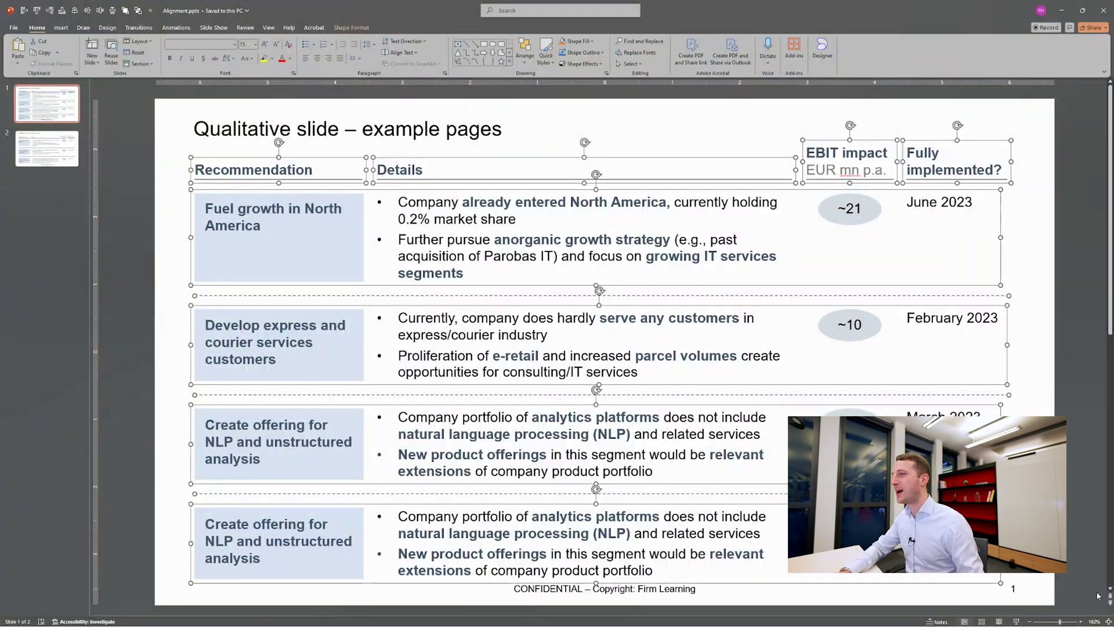
left_click(1021, 382)
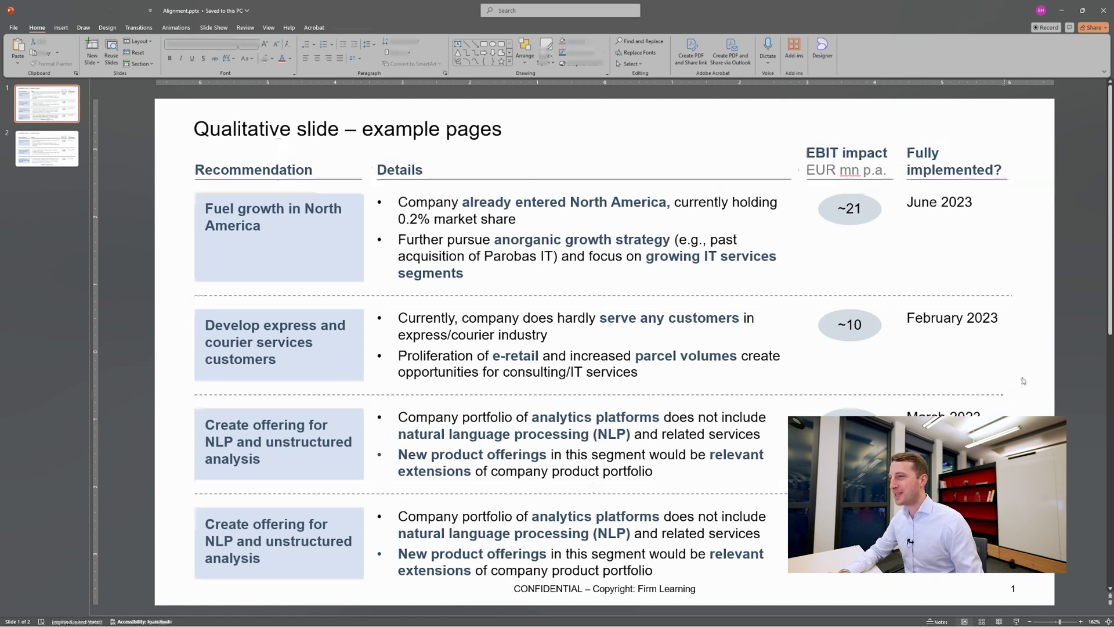